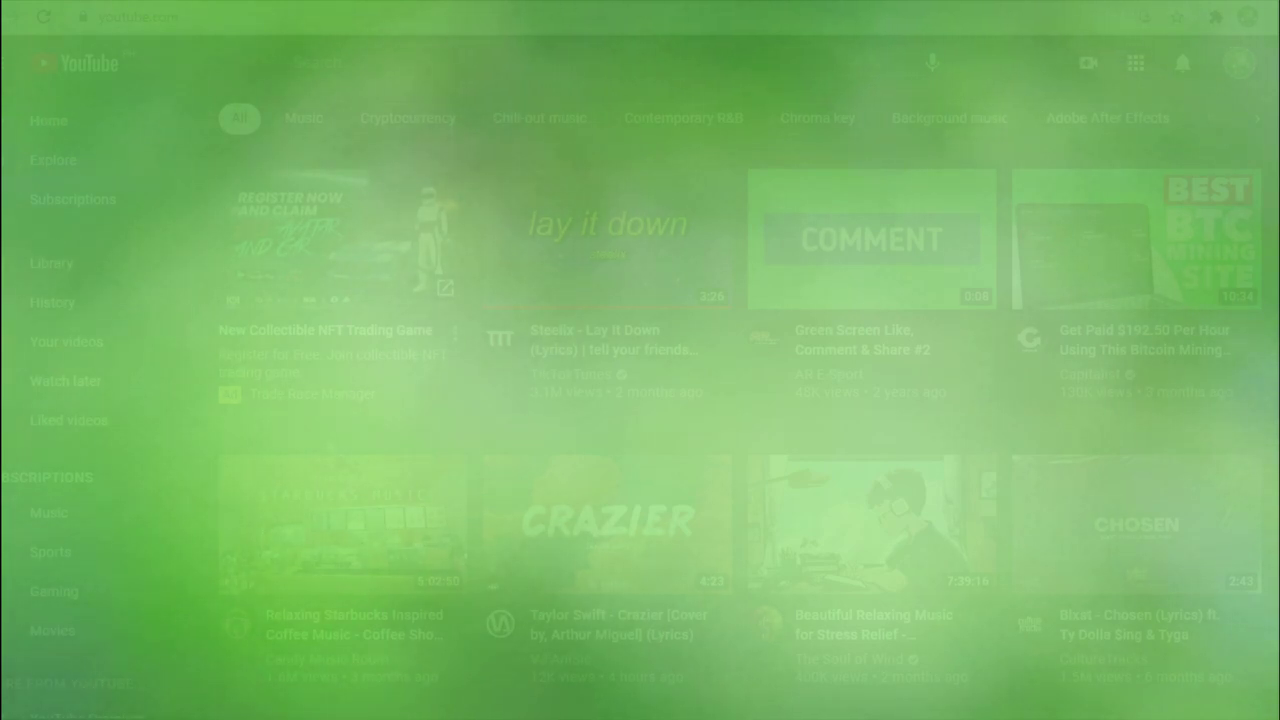
scroll(640, 400, down, 4)
scroll(640, 400, up, 3)
scroll(640, 400, up, 1)
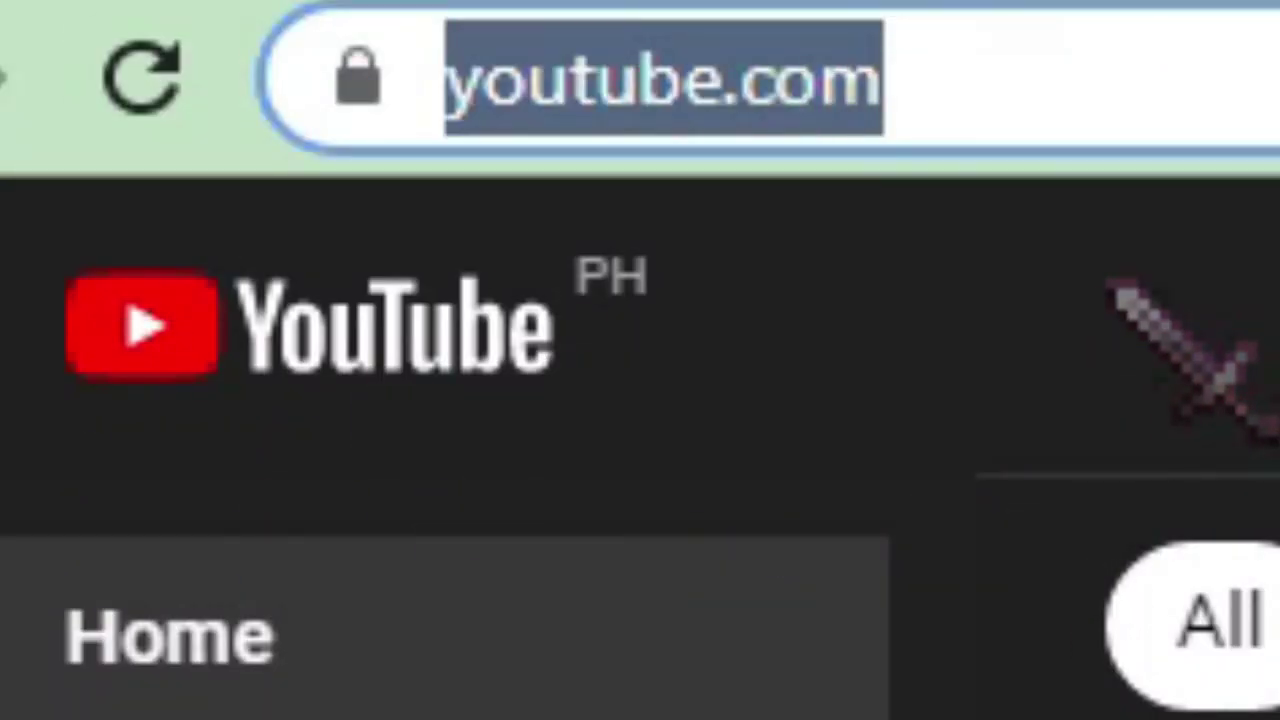
click(1120, 344)
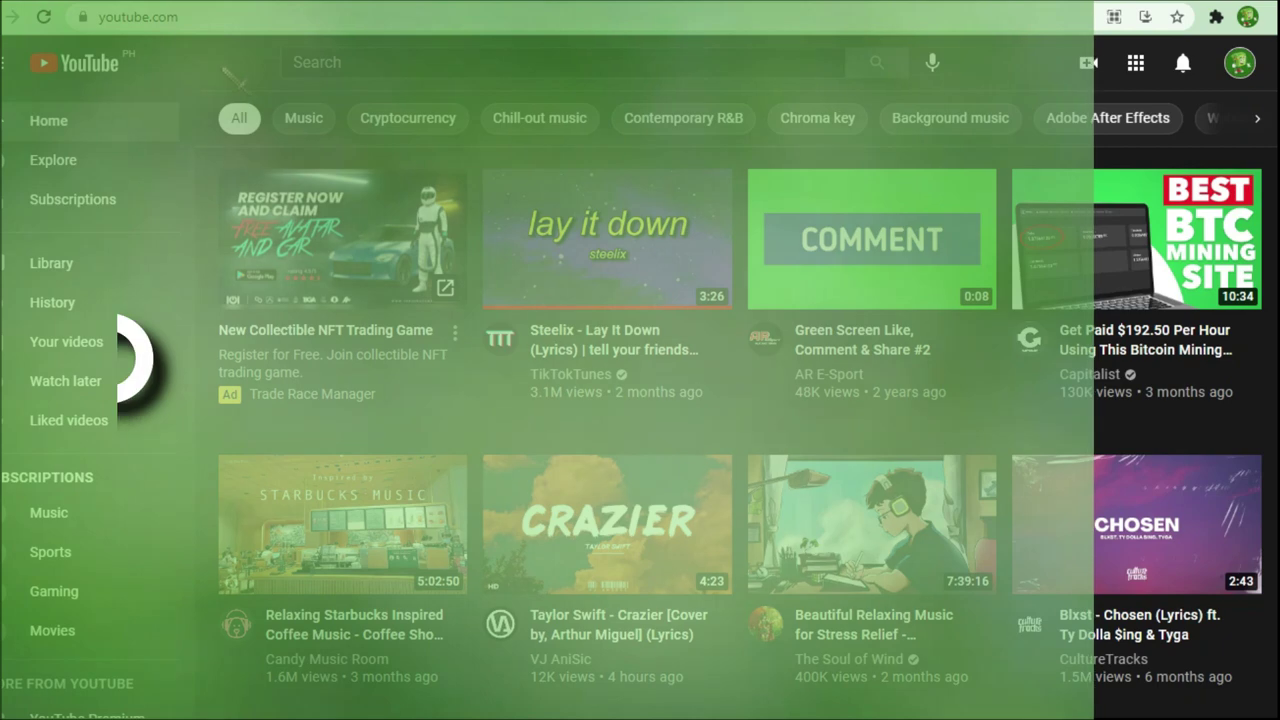
scroll(640, 400, down, 3)
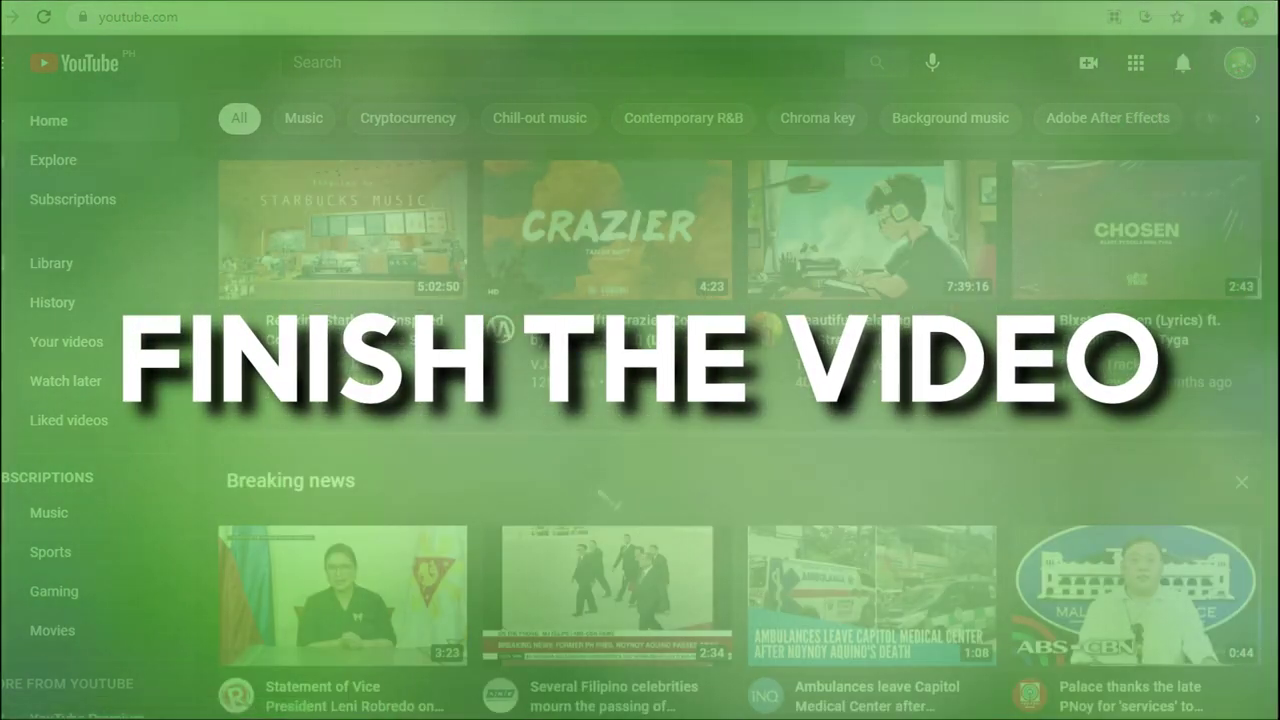
scroll(603, 498, down, 2)
scroll(603, 497, down, 5)
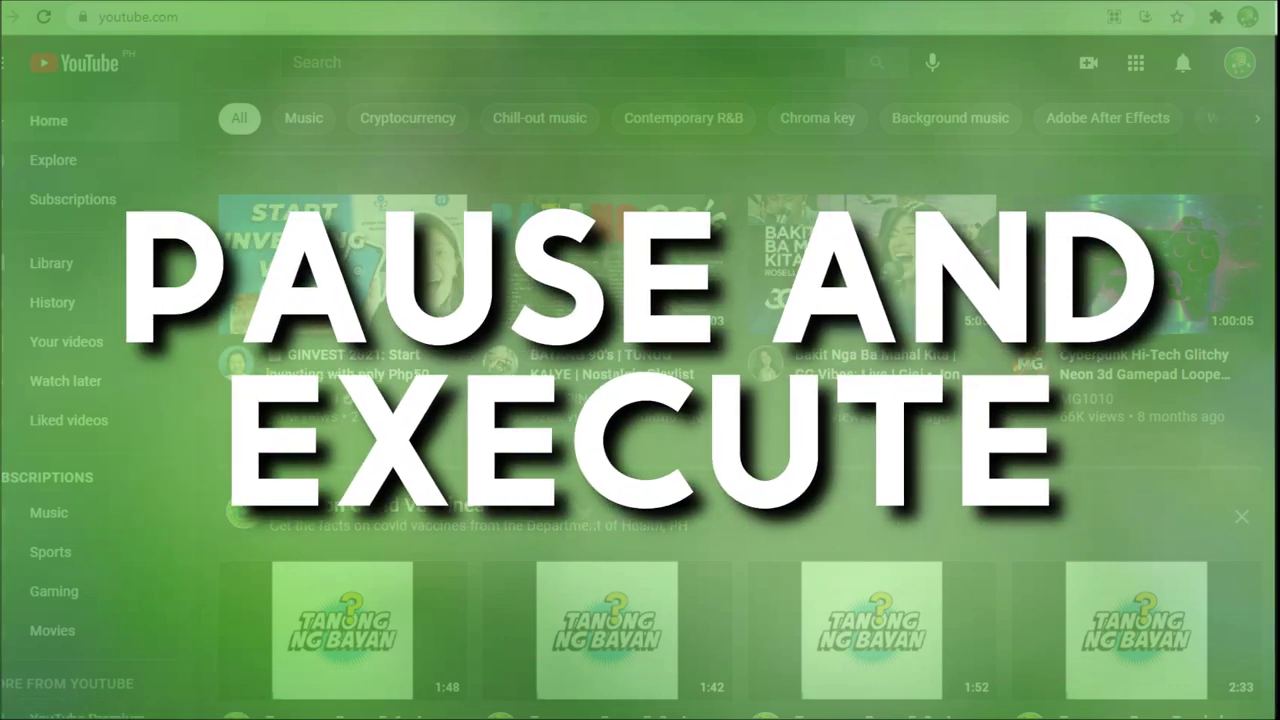
scroll(603, 497, down, 4)
scroll(603, 497, down, 3)
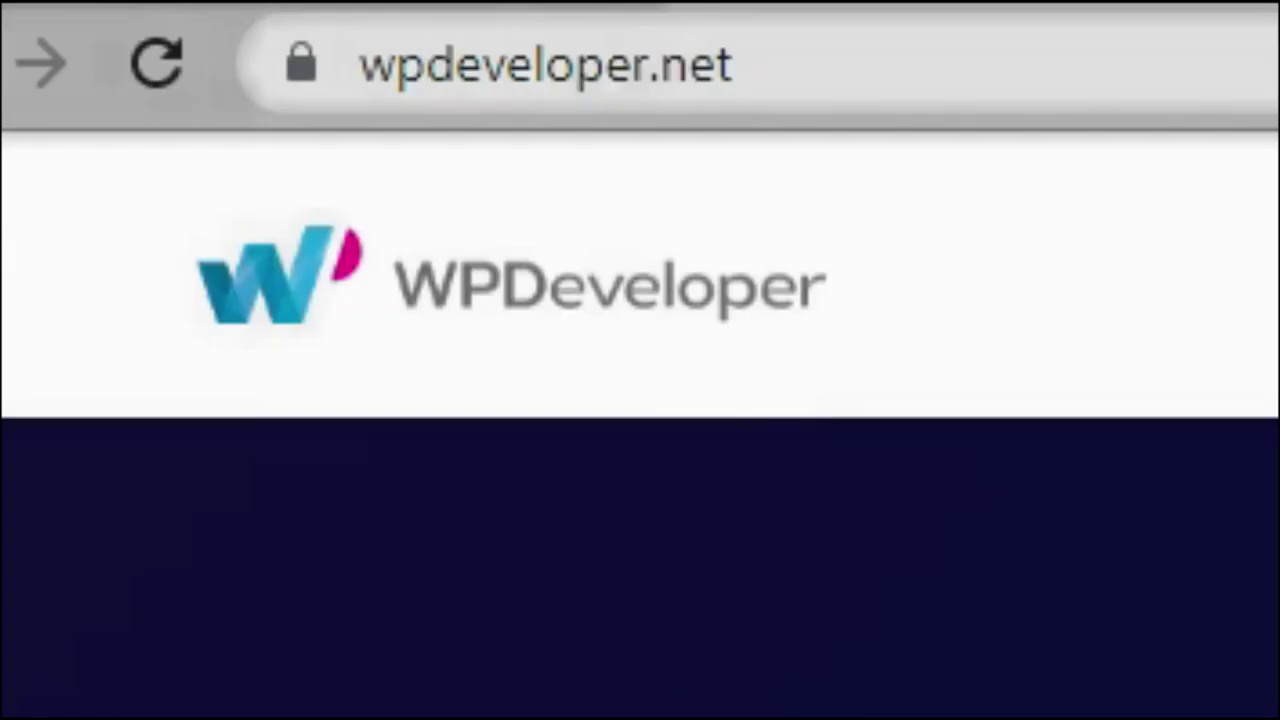
Check the full https address of wpdeveloper.net in the address bar.
click(893, 57)
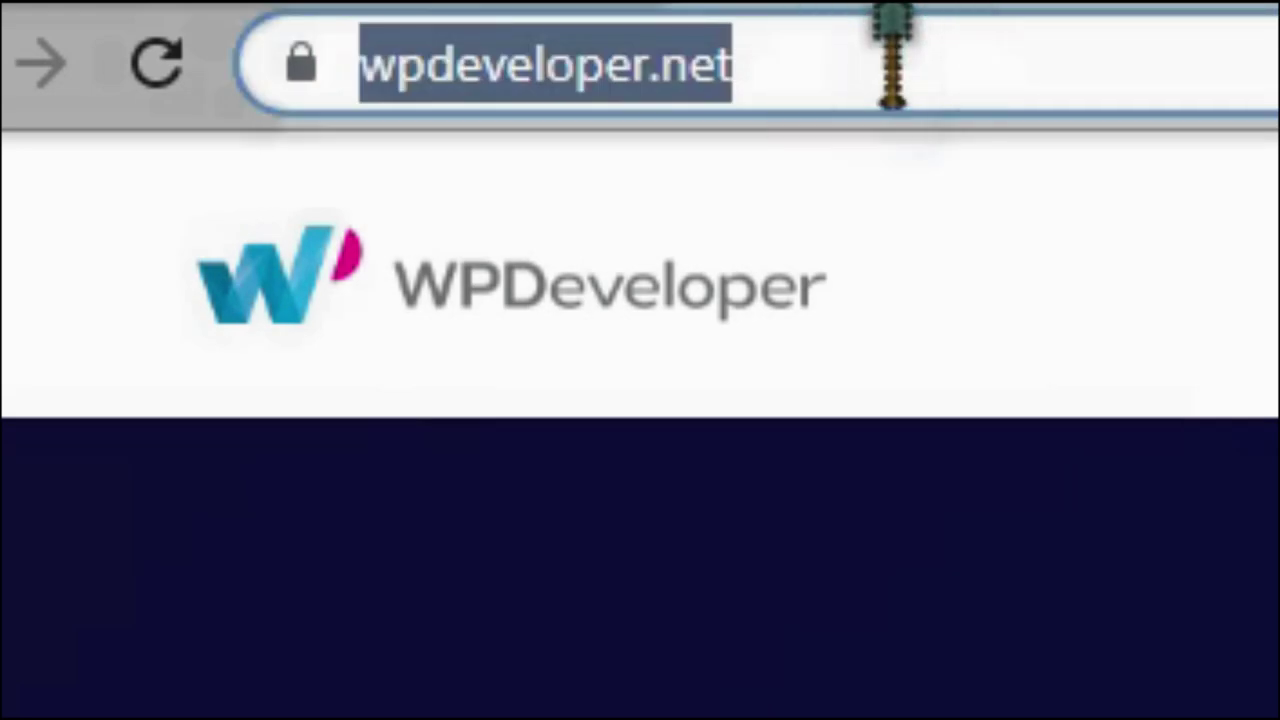
click(888, 57)
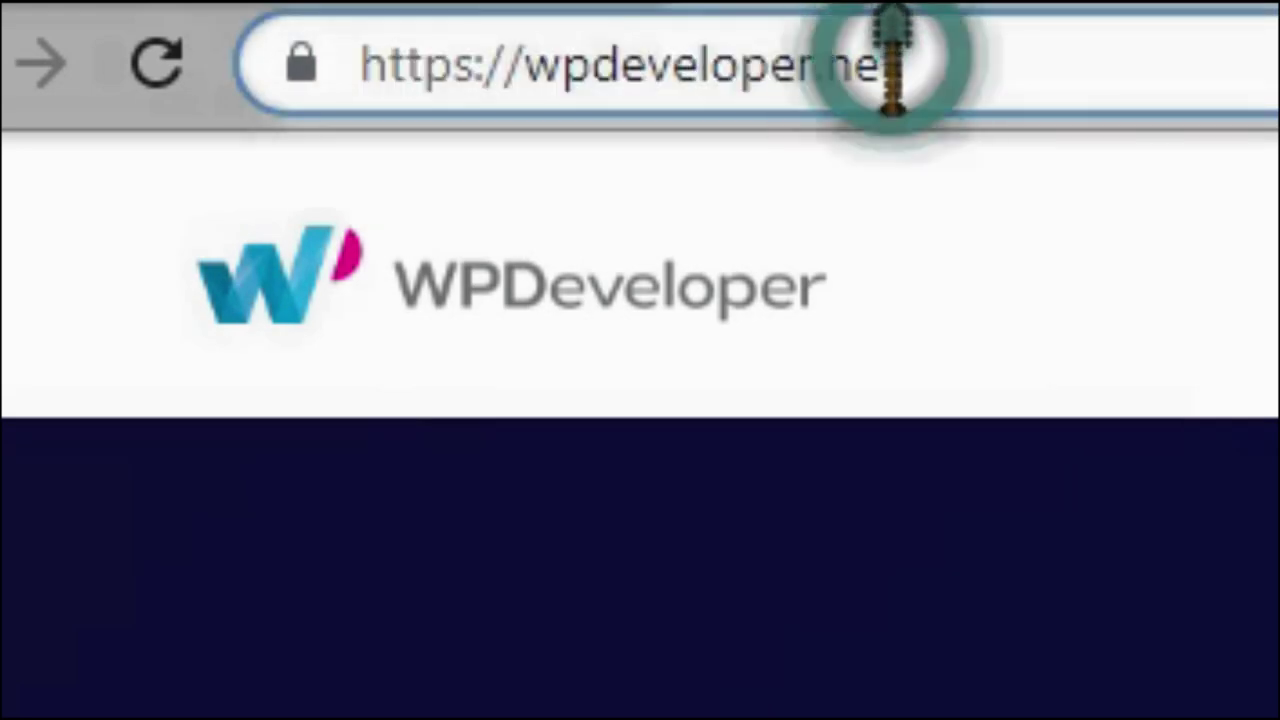
click(303, 73)
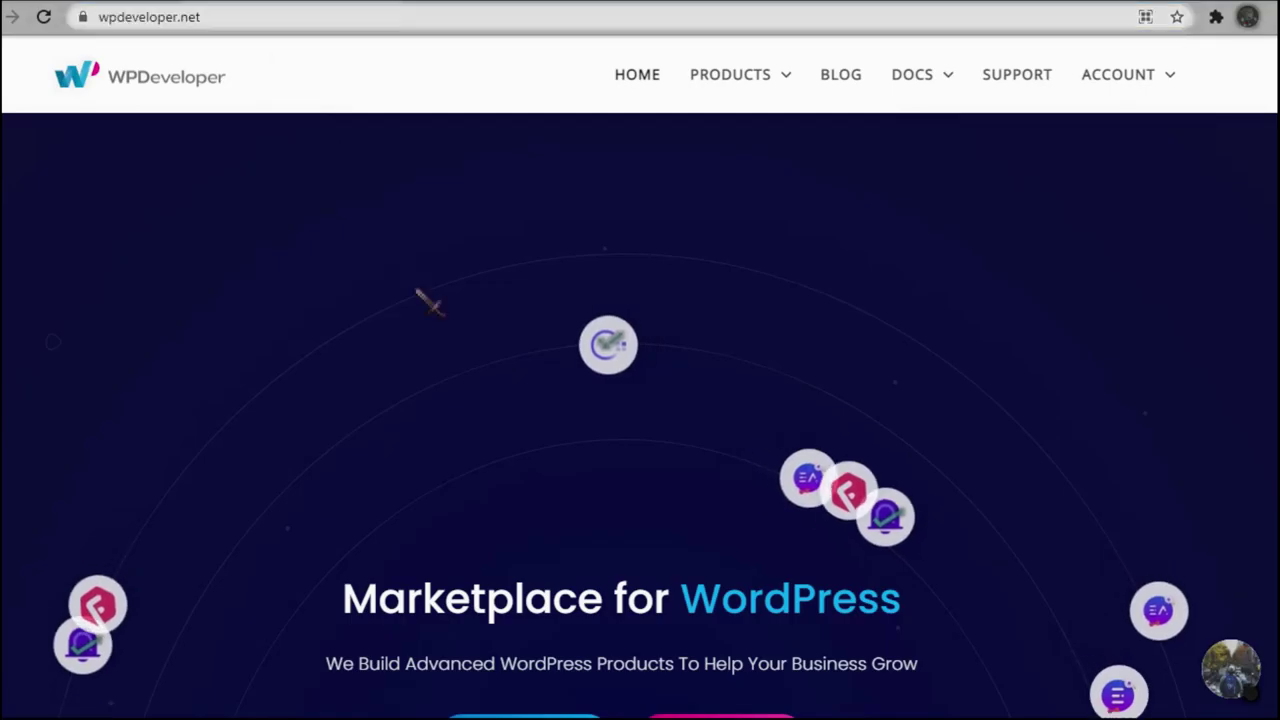
scroll(428, 300, down, 4)
scroll(428, 300, up, 2)
Briefly highlight the 'Marketplace for WordPress' heading and subtitle, then clear it.
drag(330, 402, 928, 428)
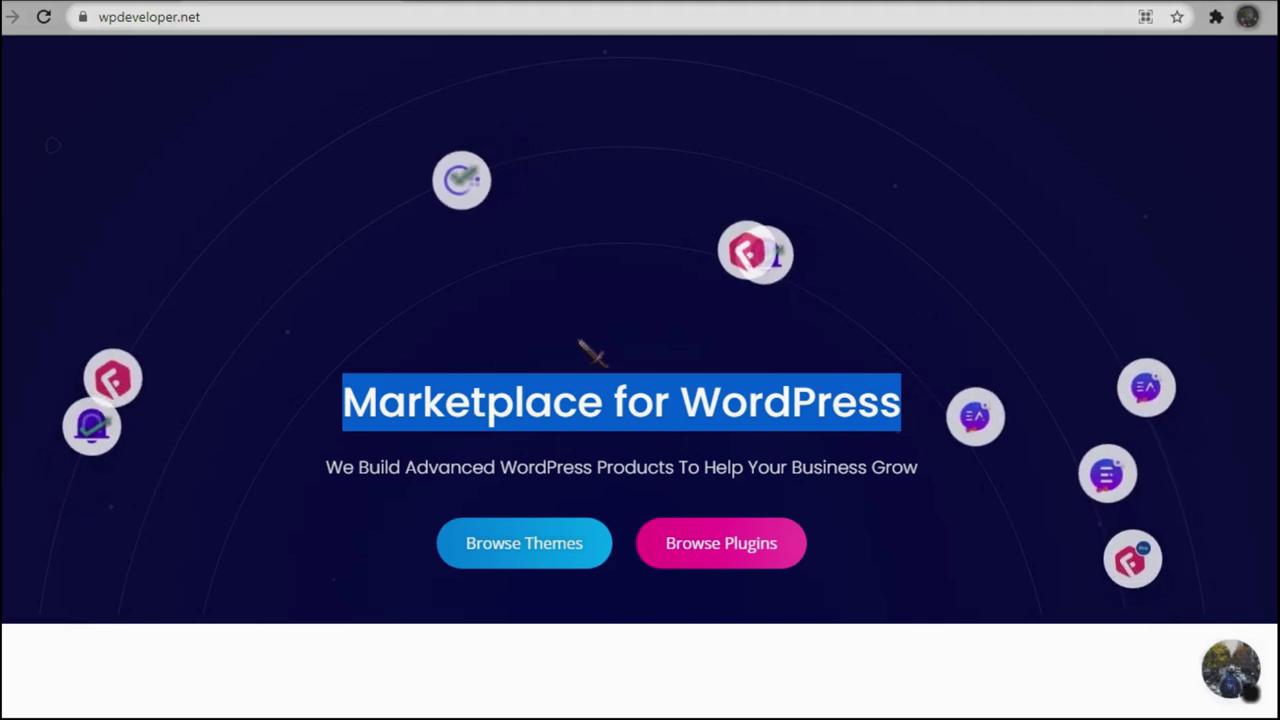
click(577, 339)
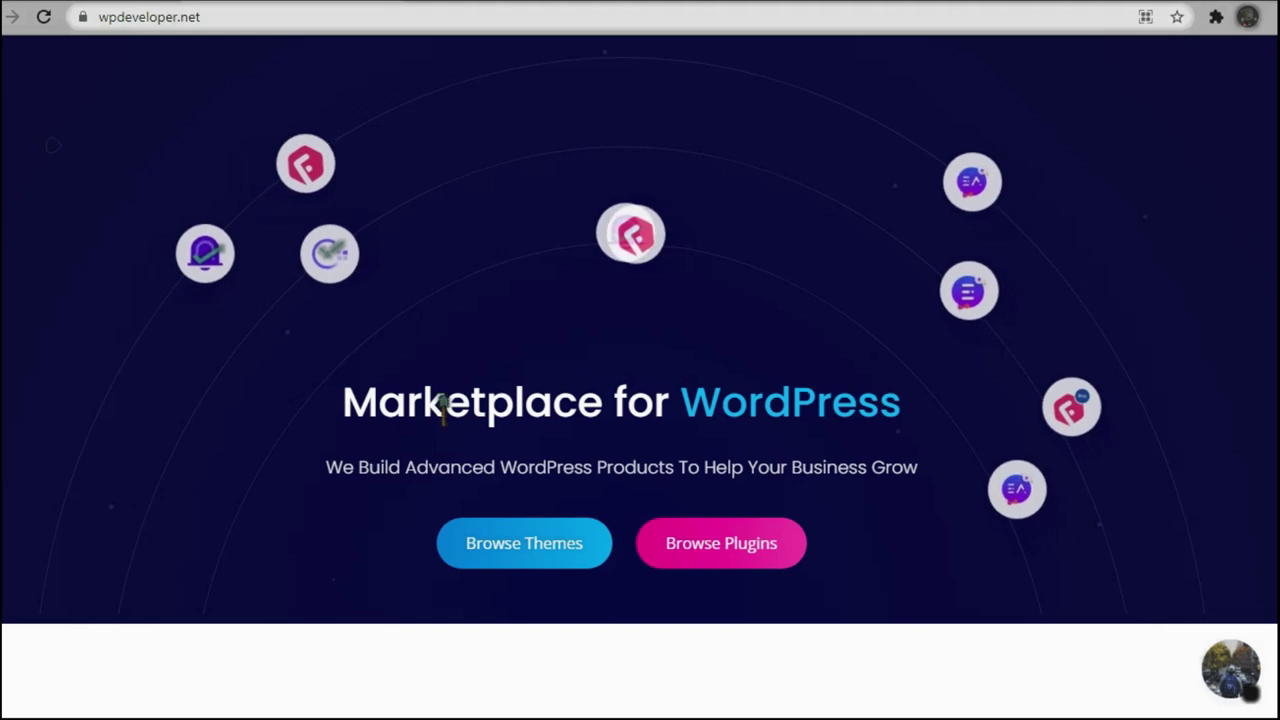
mouse_move(322, 467)
mouse_down()
mouse_move(657, 466)
mouse_move(766, 491)
mouse_move(829, 463)
mouse_move(919, 466)
mouse_up()
click(930, 472)
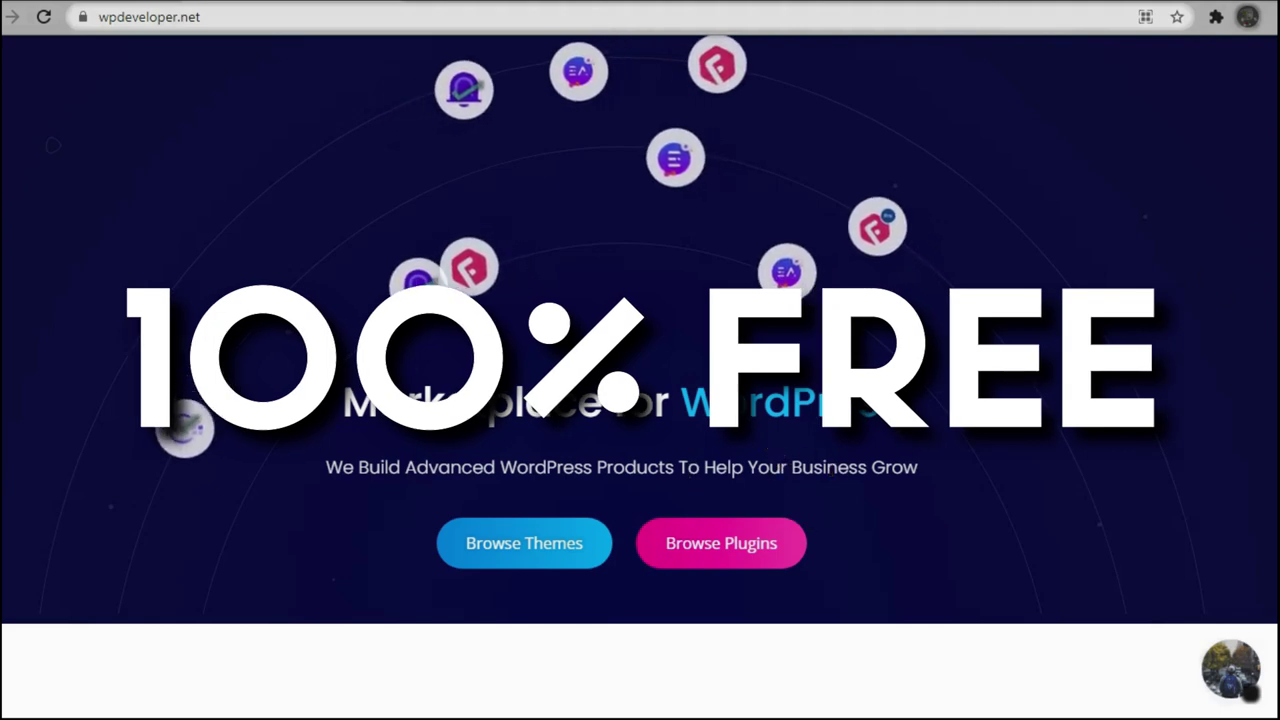
Scroll down the WPDeveloper.net homepage to the product cards.
scroll(692, 478, down, 5)
scroll(692, 478, down, 3)
scroll(640, 400, down, 5)
scroll(640, 400, down, 4)
scroll(640, 400, down, 6)
scroll(640, 400, down, 4)
scroll(158, 372, down, 5)
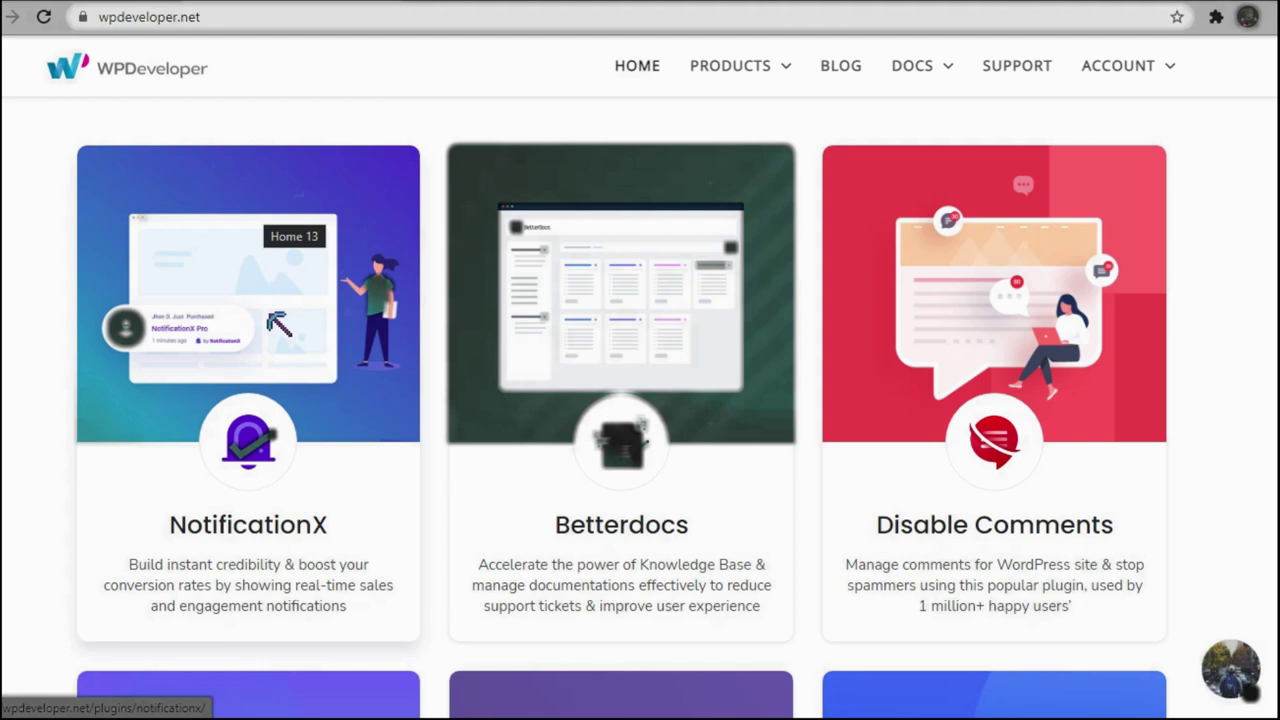
Open the NotificationX product page and scroll to its Honest Marketing section.
click(246, 276)
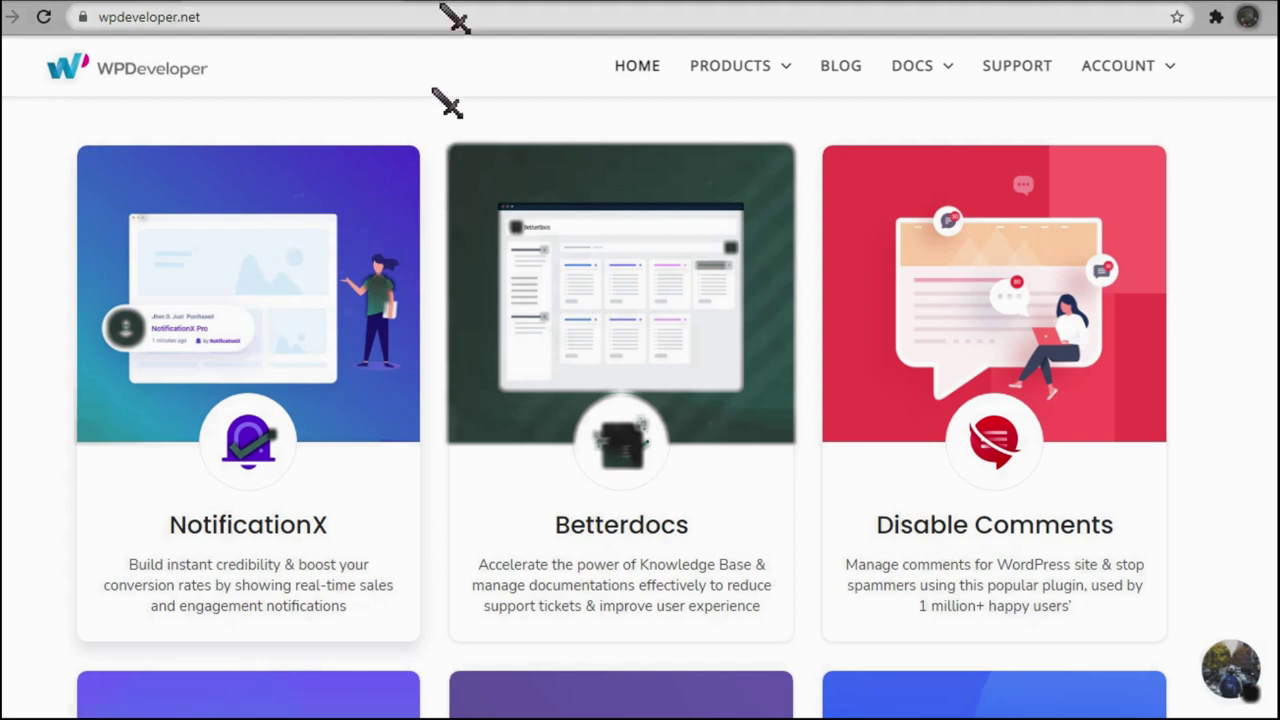
scroll(490, 250, down, 5)
scroll(535, 400, down, 2)
scroll(535, 400, down, 2)
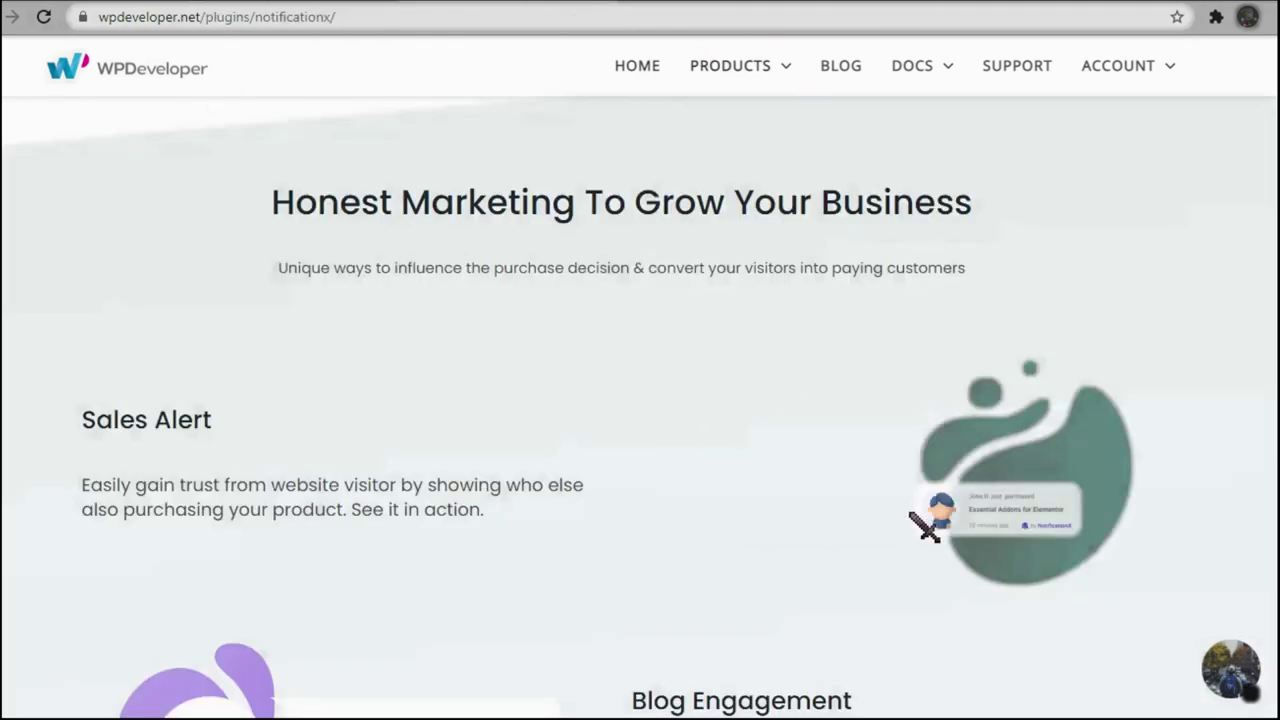
Scroll through the NotificationX features, including the Notification Bar section.
scroll(643, 443, down, 1)
drag(53, 320, 320, 340)
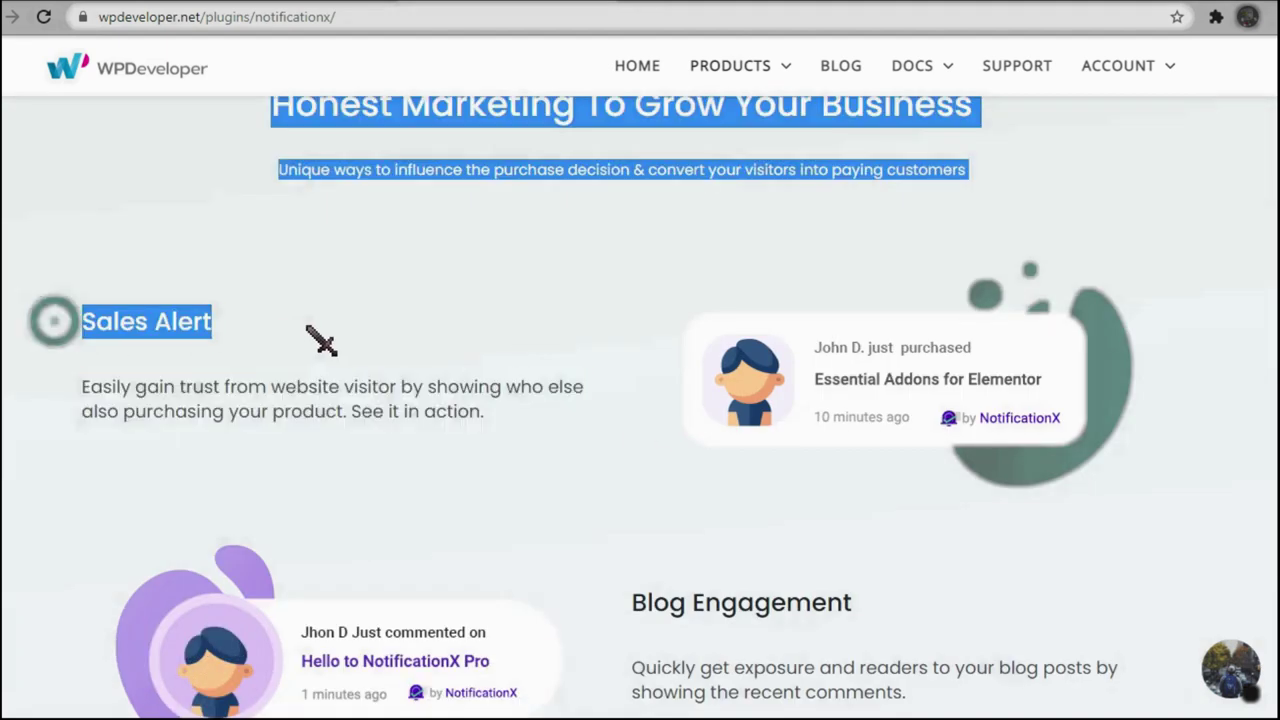
scroll(606, 417, down, 2)
click(889, 421)
scroll(688, 450, down, 2)
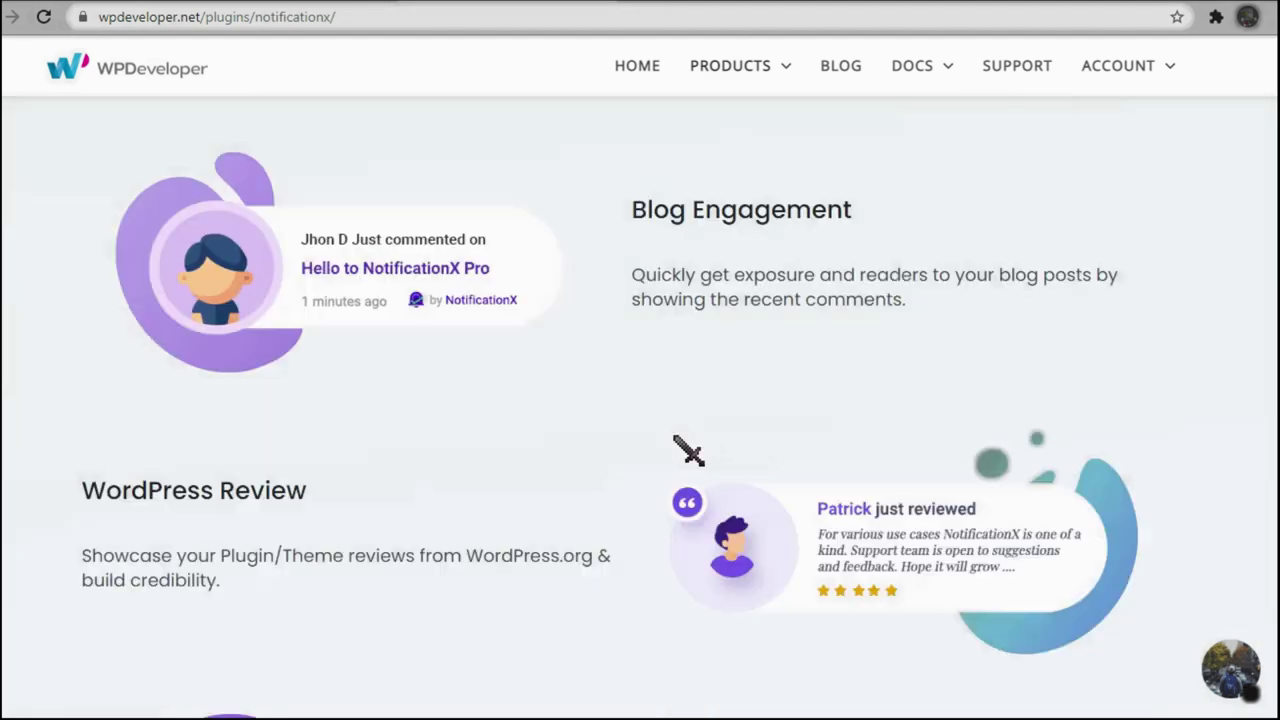
scroll(286, 386, down, 2)
scroll(300, 429, down, 2)
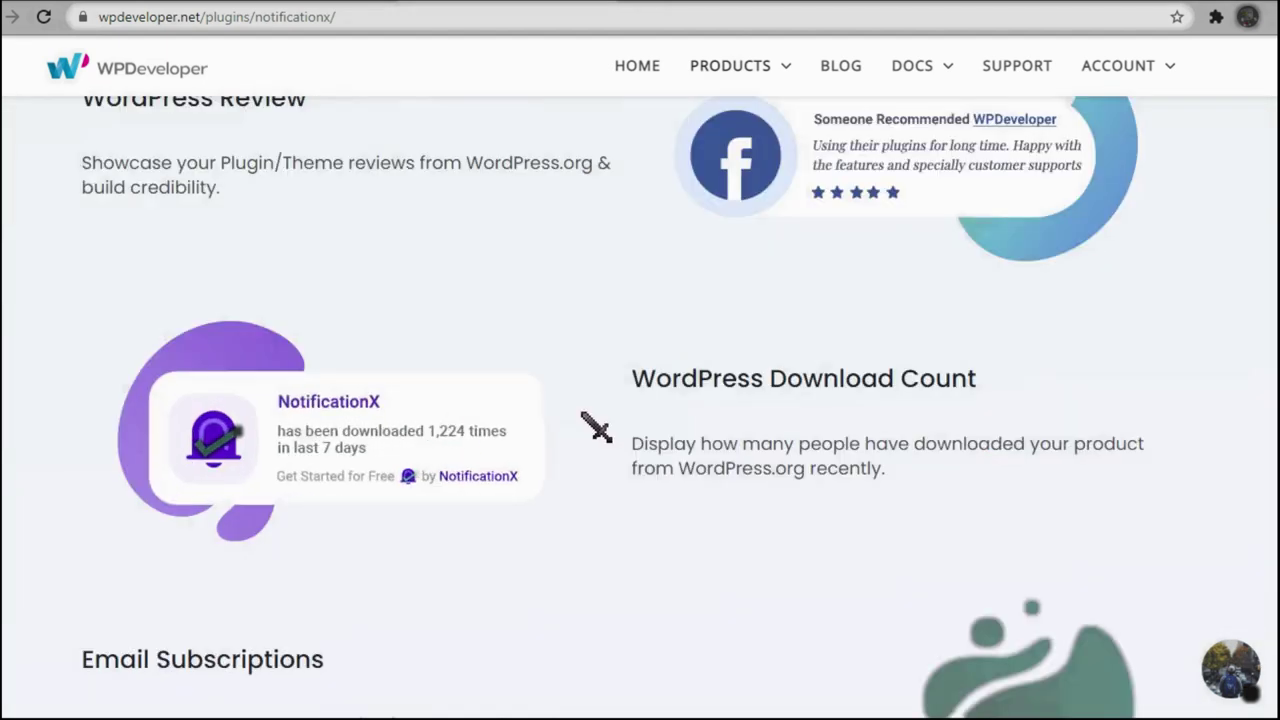
click(1005, 394)
scroll(1010, 400, down, 3)
click(340, 368)
scroll(410, 350, down, 4)
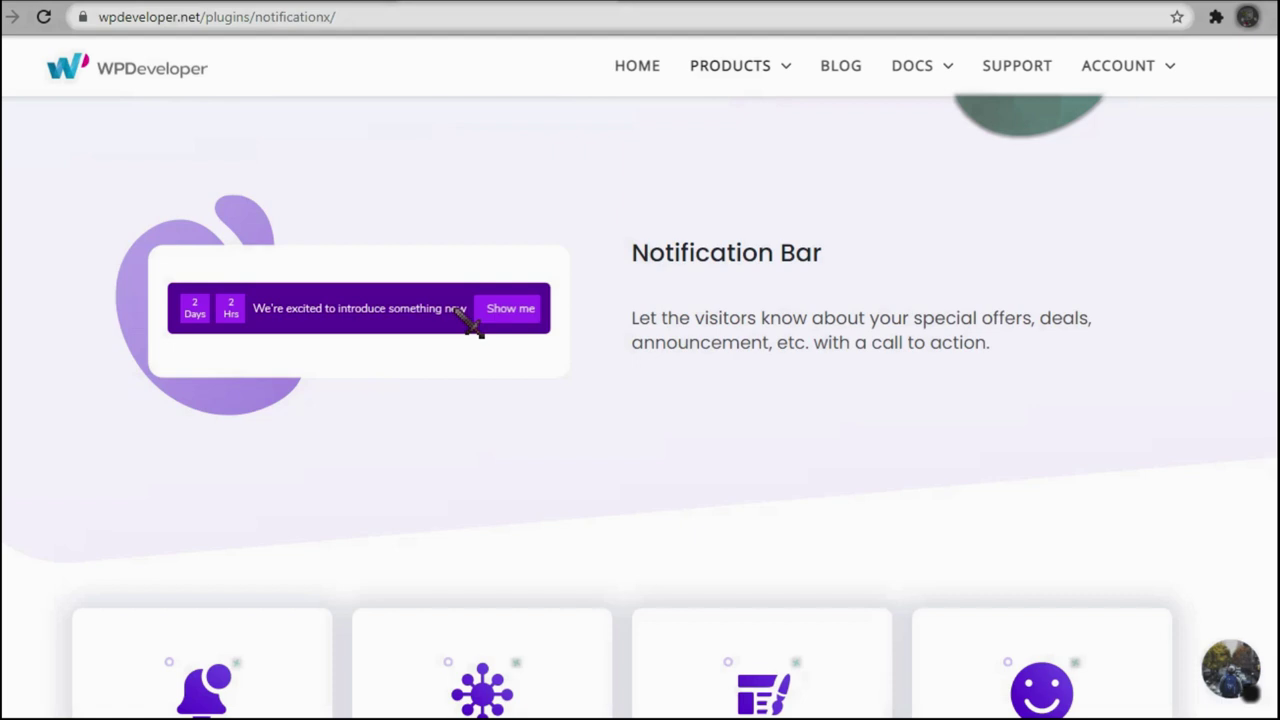
Scroll past the client logos down to the footer's Company links.
scroll(462, 313, down, 5)
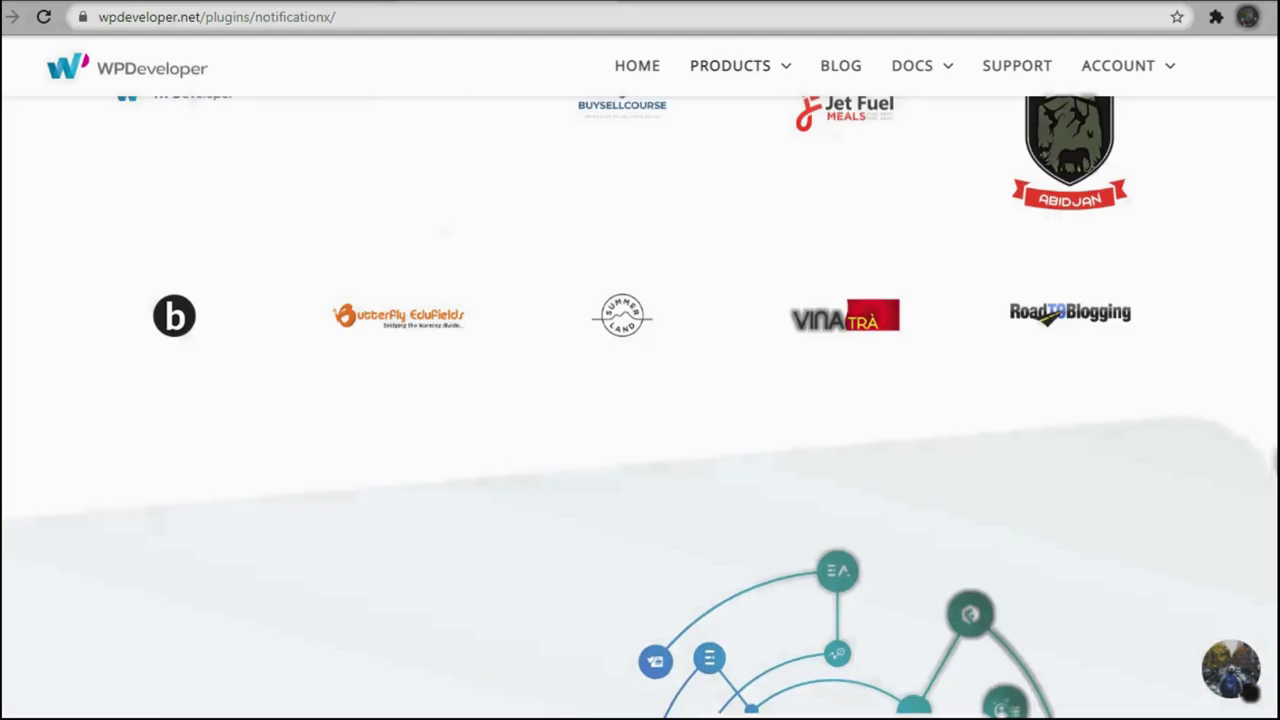
scroll(462, 313, down, 5)
scroll(462, 313, down, 5)
scroll(462, 313, down, 5)
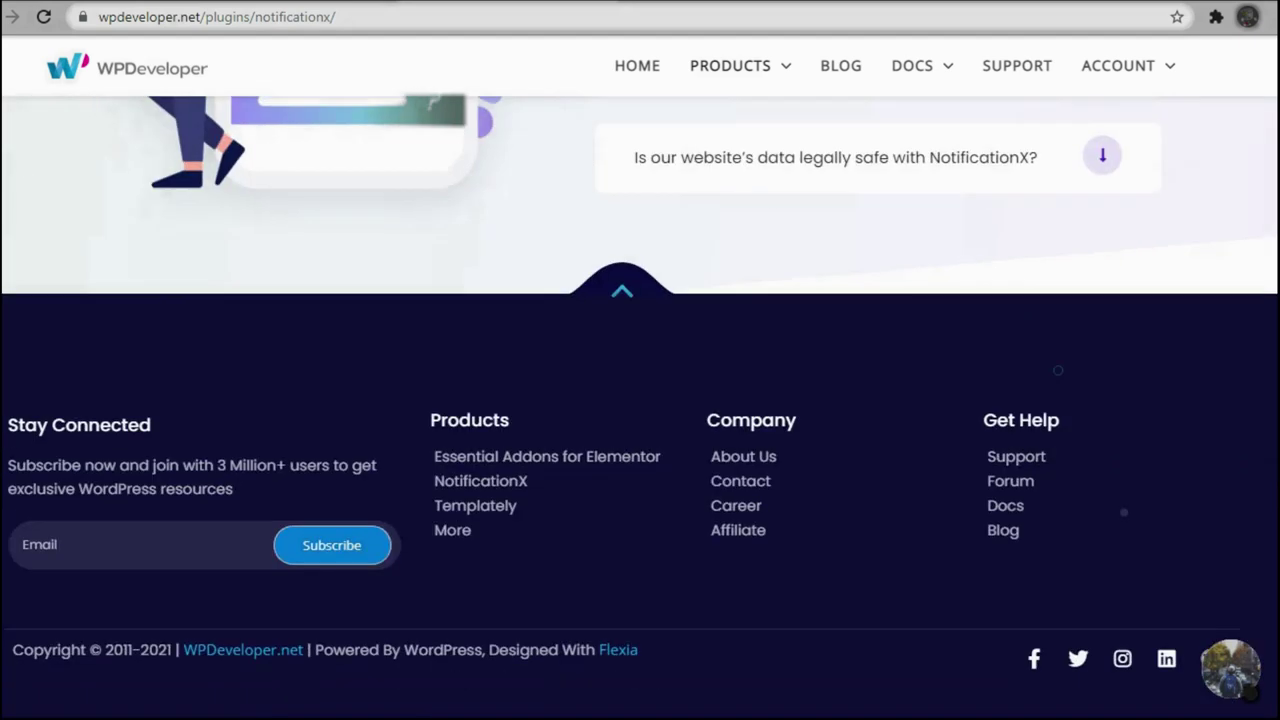
Open the Affiliate page from the footer and highlight 'upto 30% on Affiliate Sales'.
click(800, 421)
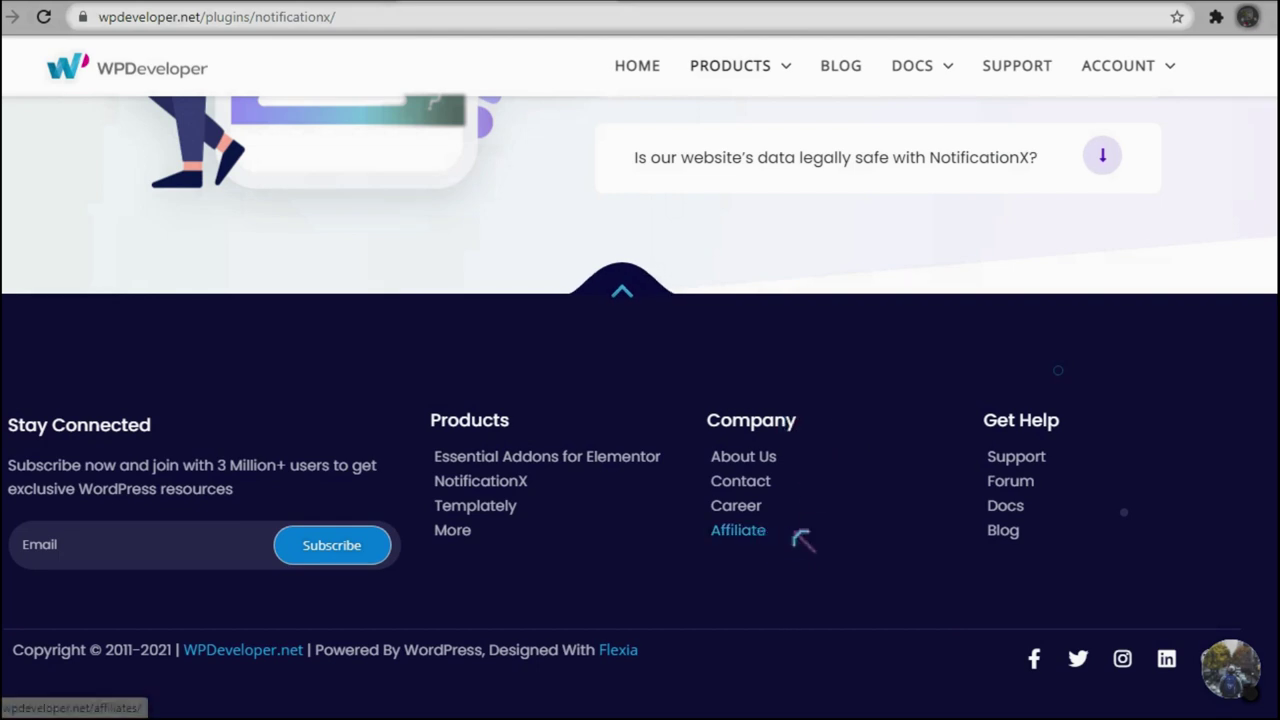
click(800, 537)
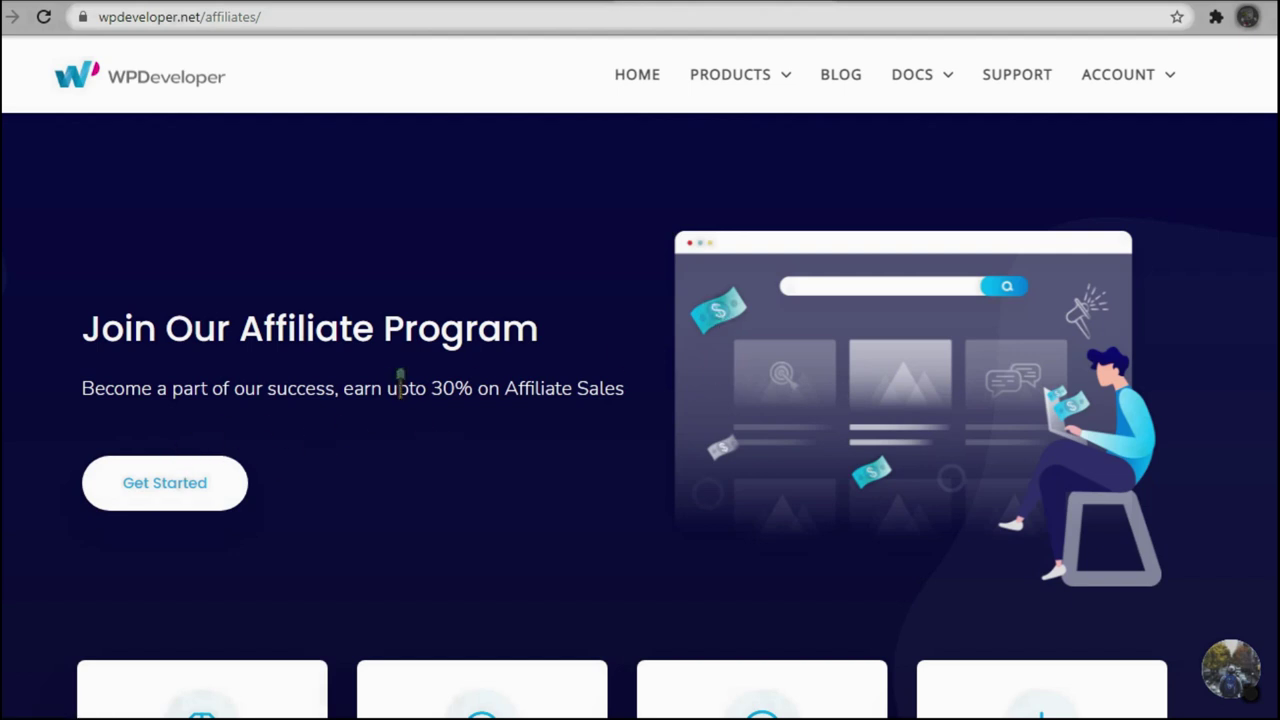
drag(398, 388, 623, 388)
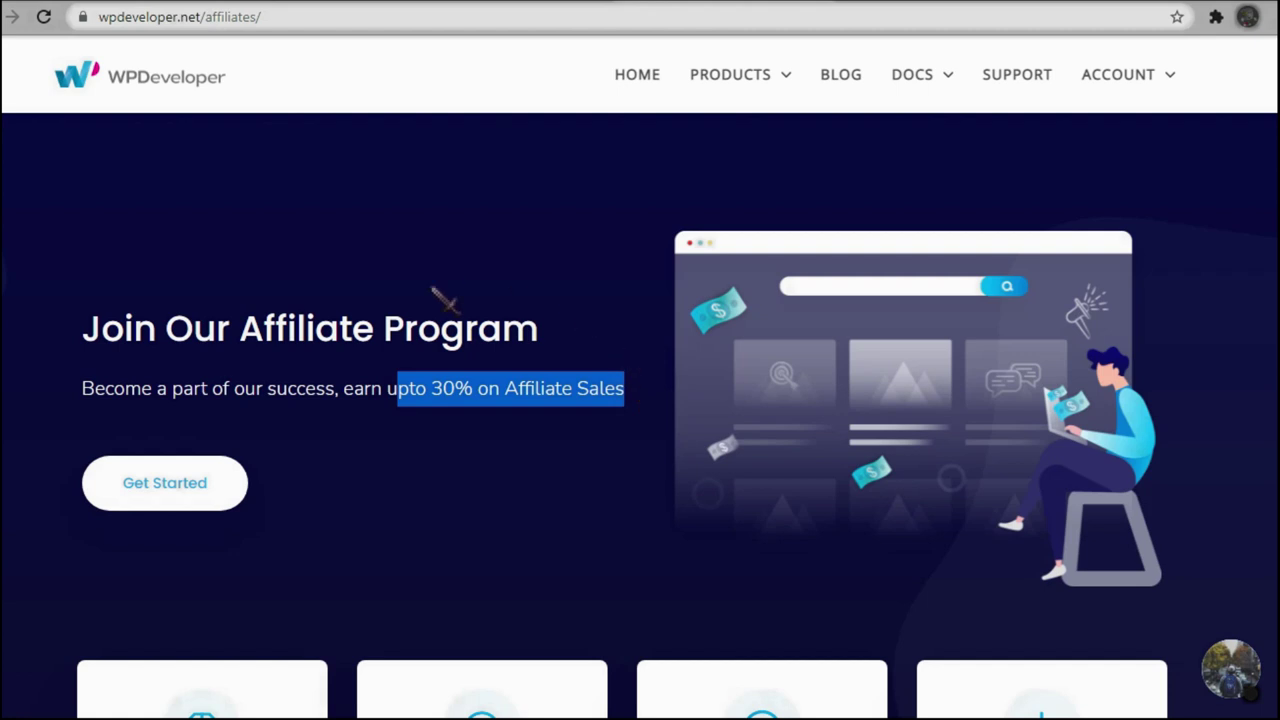
click(562, 355)
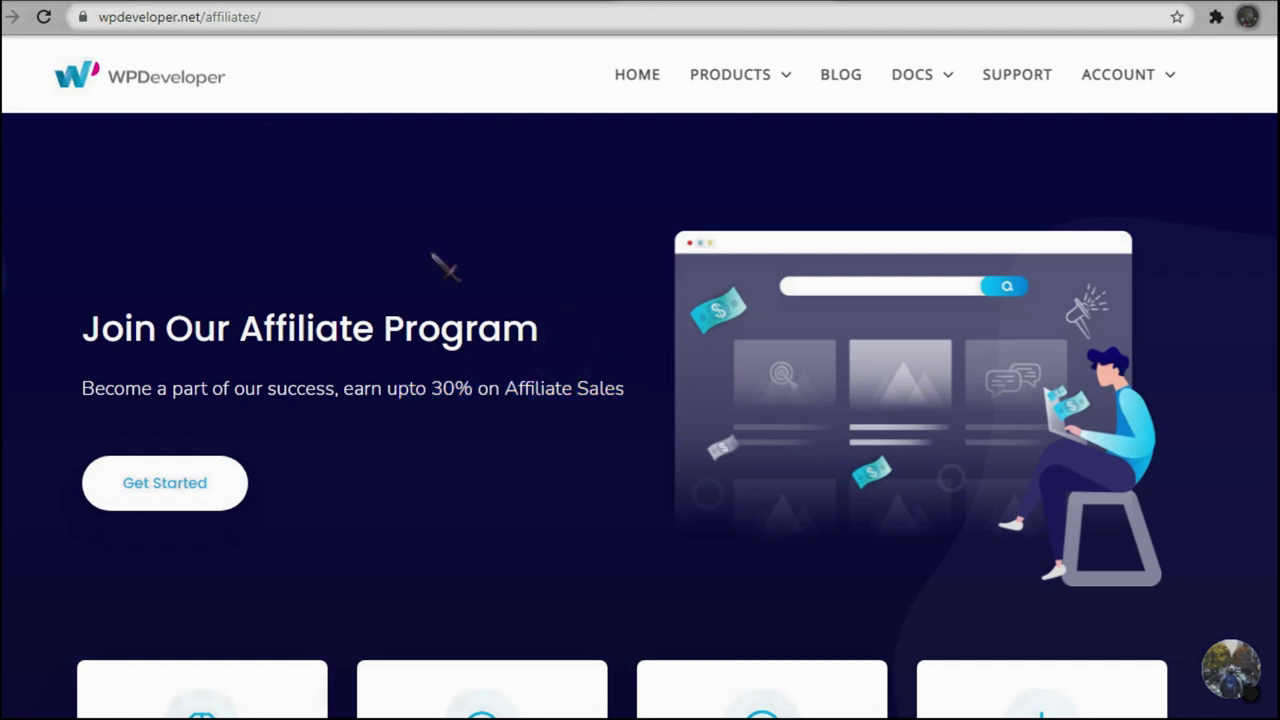
Scroll up and down the Join Our Affiliate Program page.
scroll(360, 491, up, 3)
scroll(323, 477, up, 1)
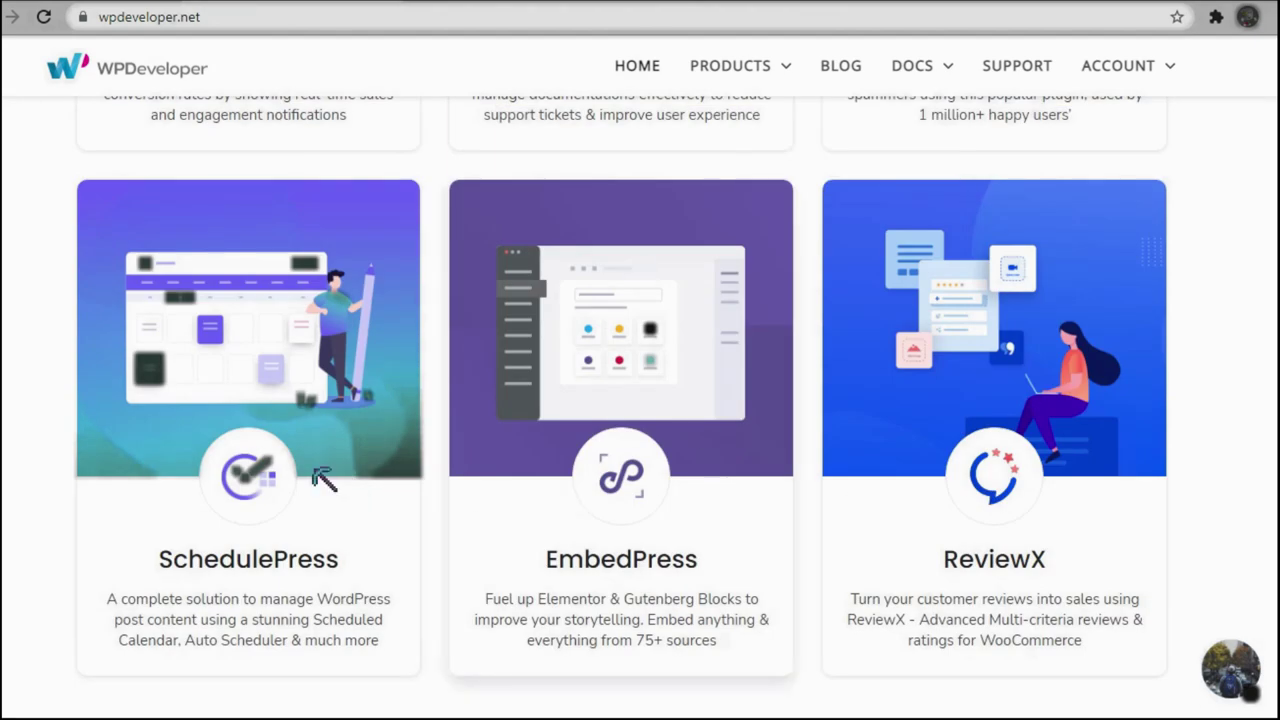
scroll(395, 480, up, 3)
scroll(851, 466, up, 1)
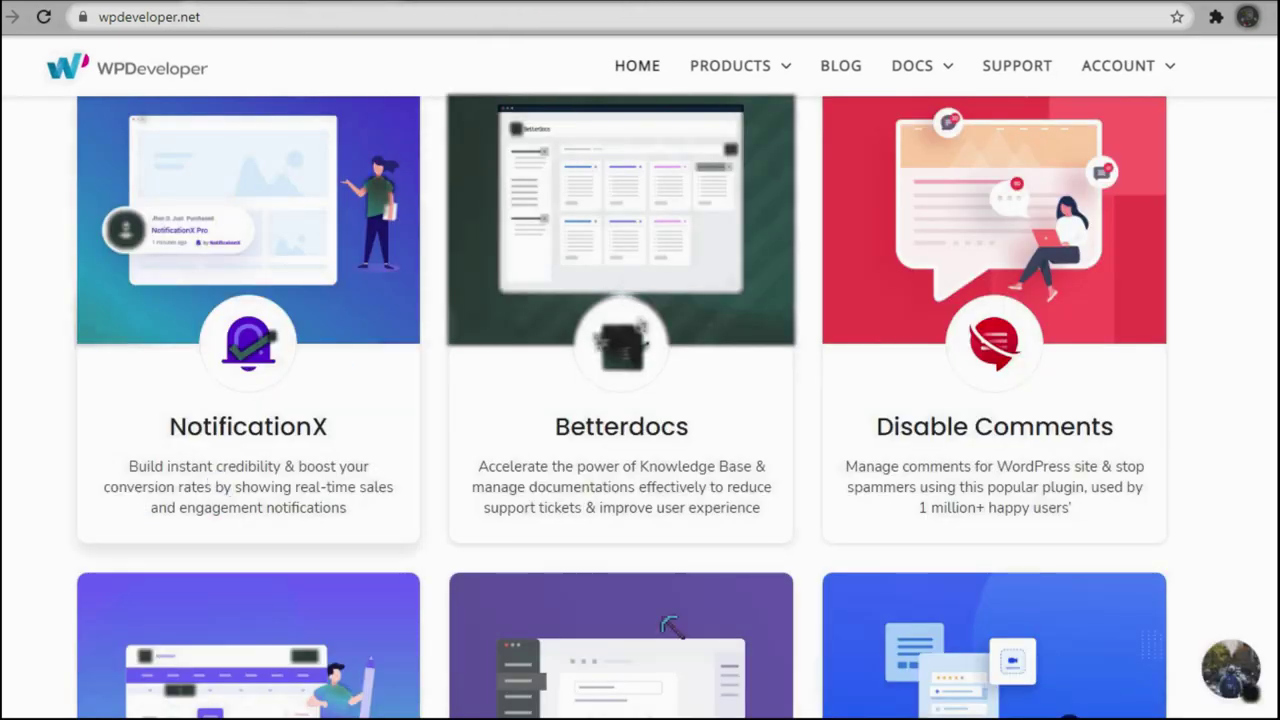
scroll(697, 585, down, 3)
scroll(697, 585, down, 1)
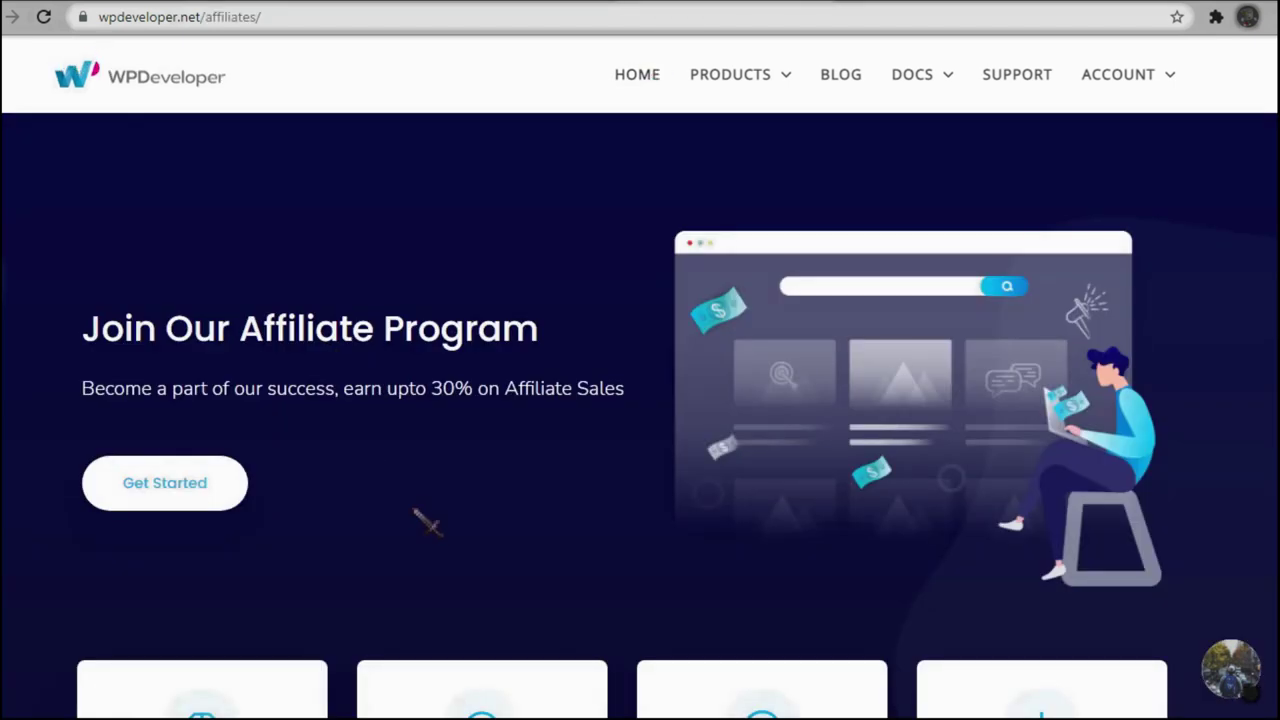
scroll(427, 522, down, 1)
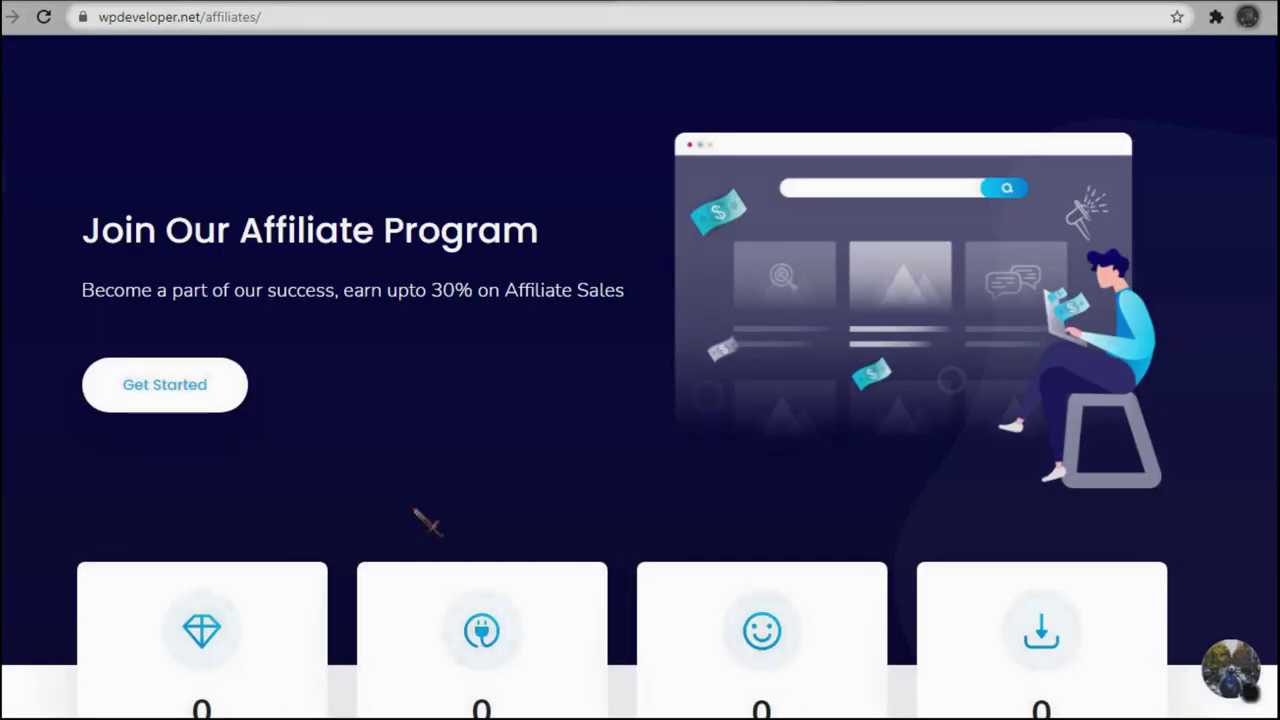
scroll(547, 625, down, 4)
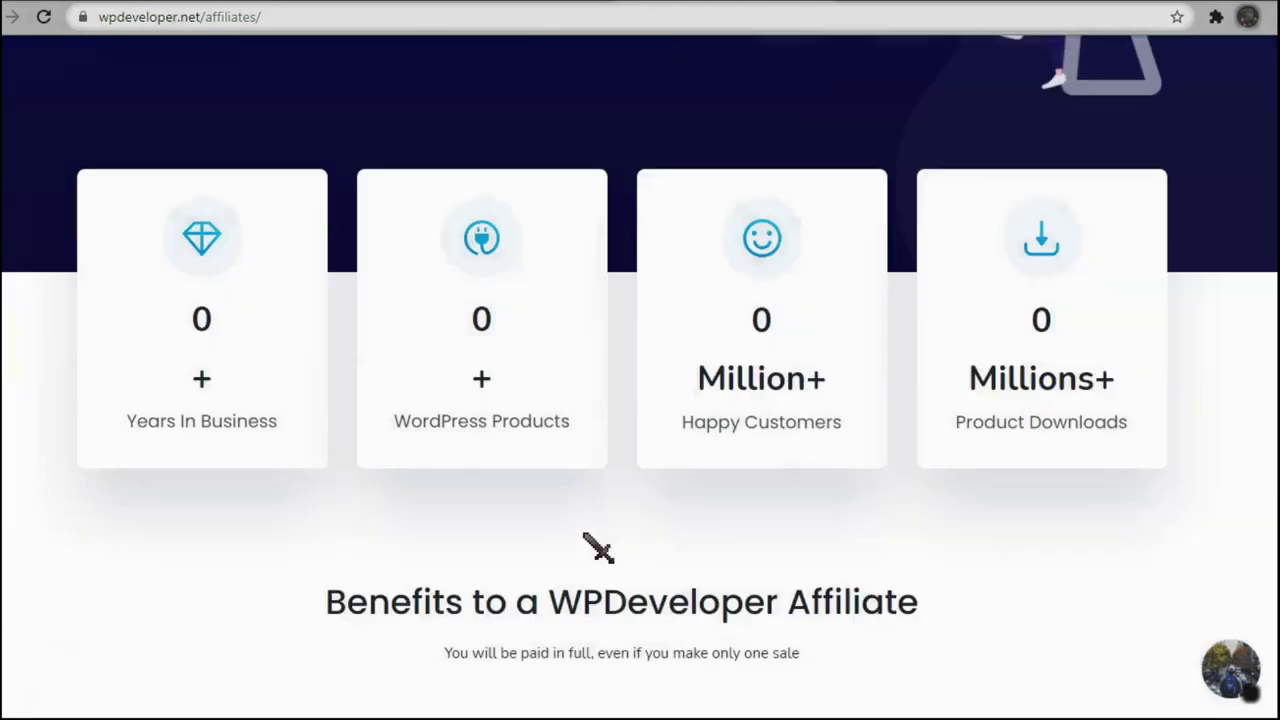
scroll(600, 543, down, 2)
key(F5)
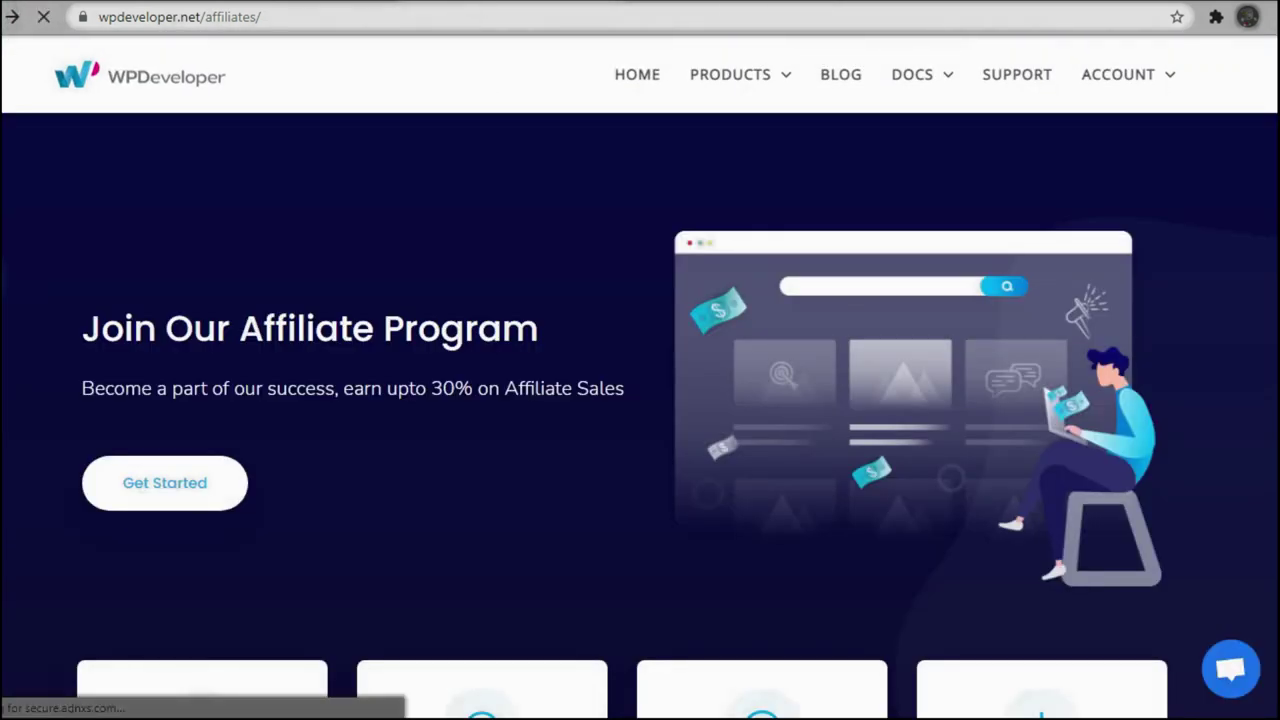
scroll(600, 470, down, 5)
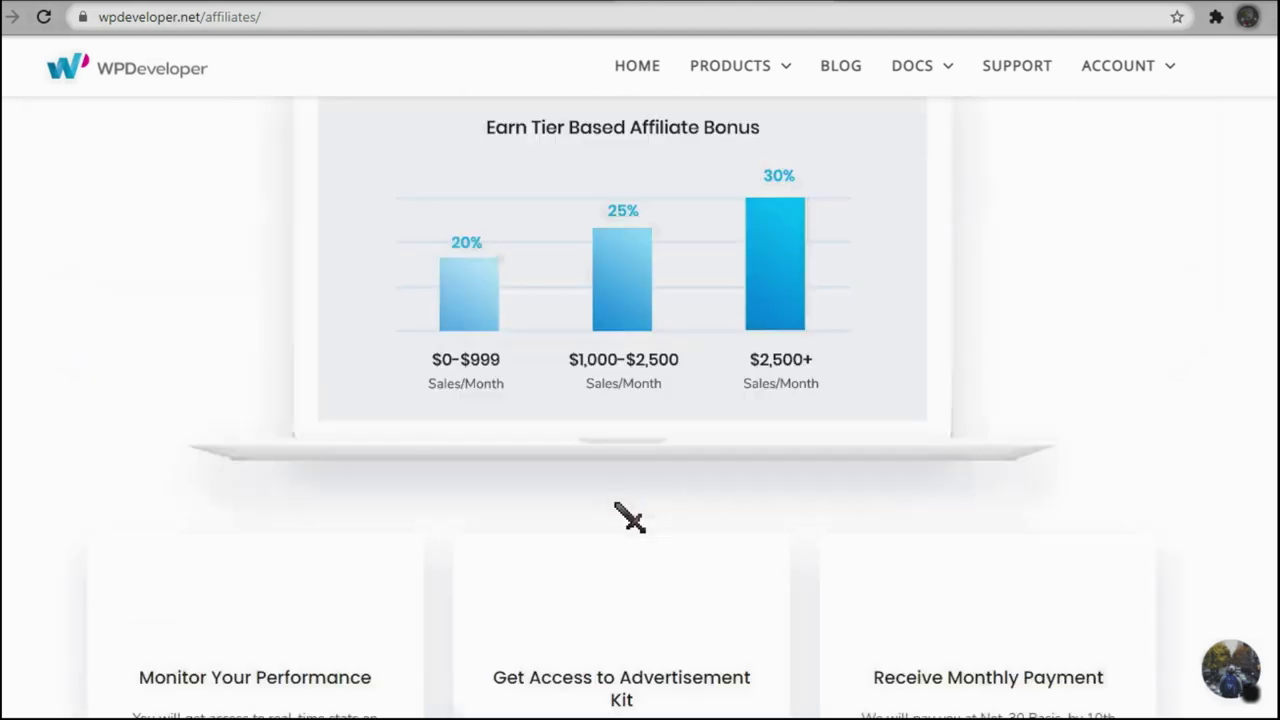
scroll(626, 497, up, 3)
scroll(623, 480, up, 4)
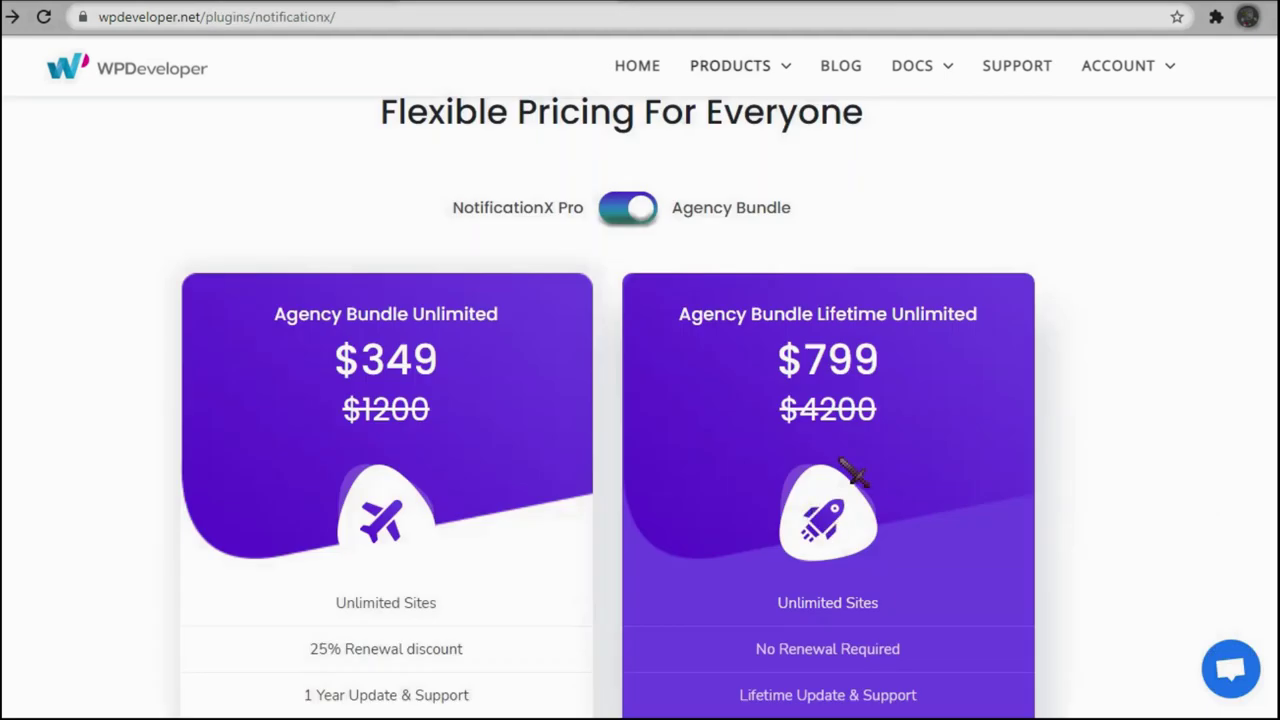
scroll(850, 470, up, 1)
drag(385, 200, 1006, 229)
click(1000, 229)
scroll(1051, 400, down, 2)
drag(748, 270, 850, 268)
drag(943, 290, 925, 274)
click(1014, 414)
scroll(1014, 414, down, 3)
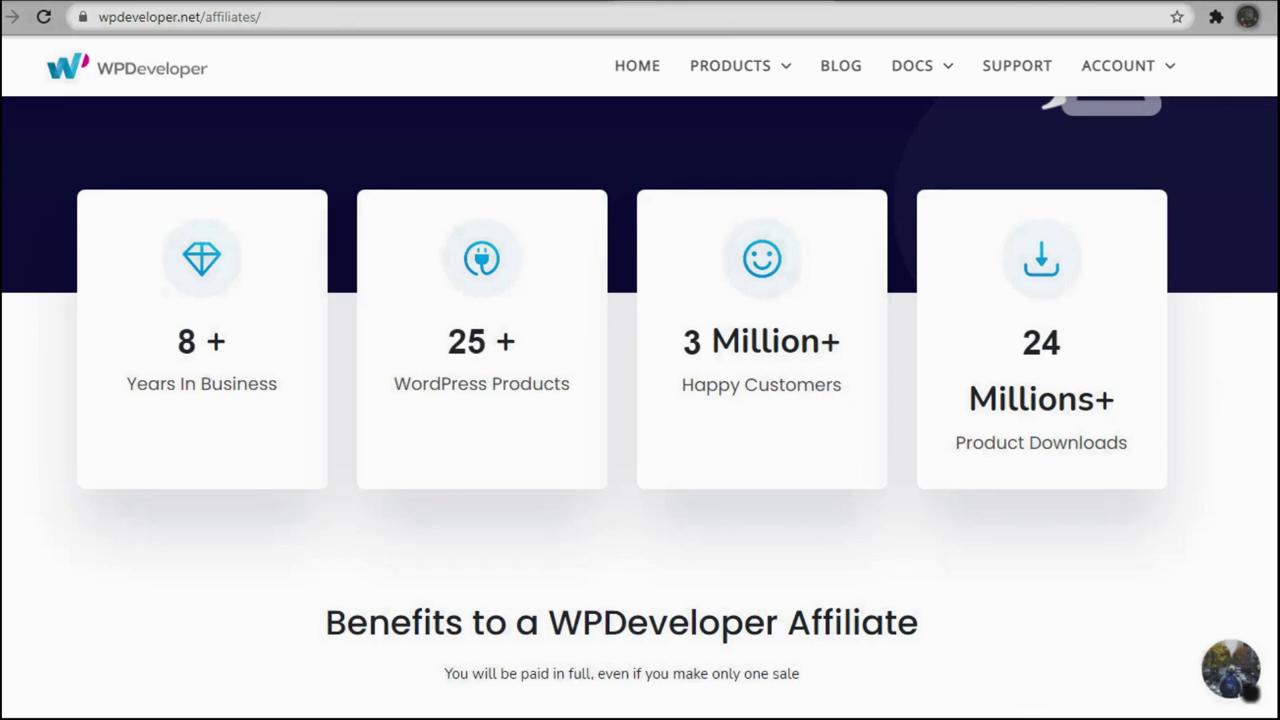
scroll(640, 400, up, 5)
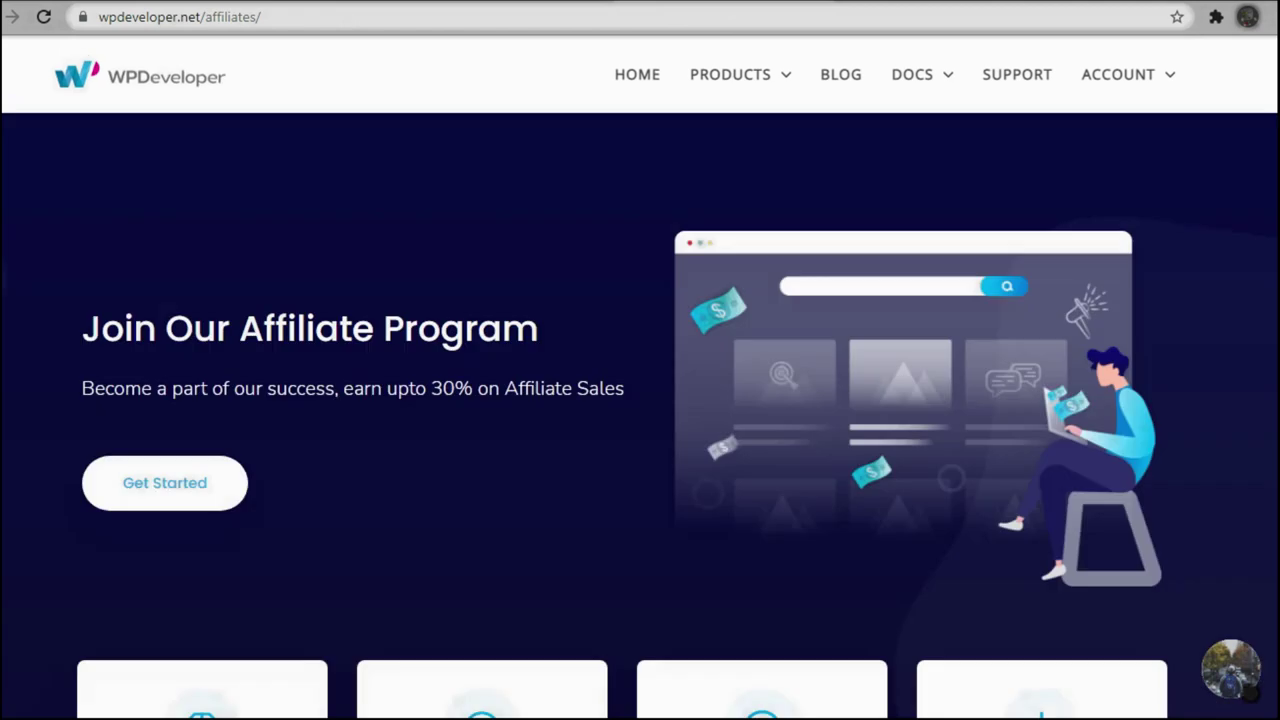
Open the affiliate registration form via Get Started and look over its blank fields.
click(183, 481)
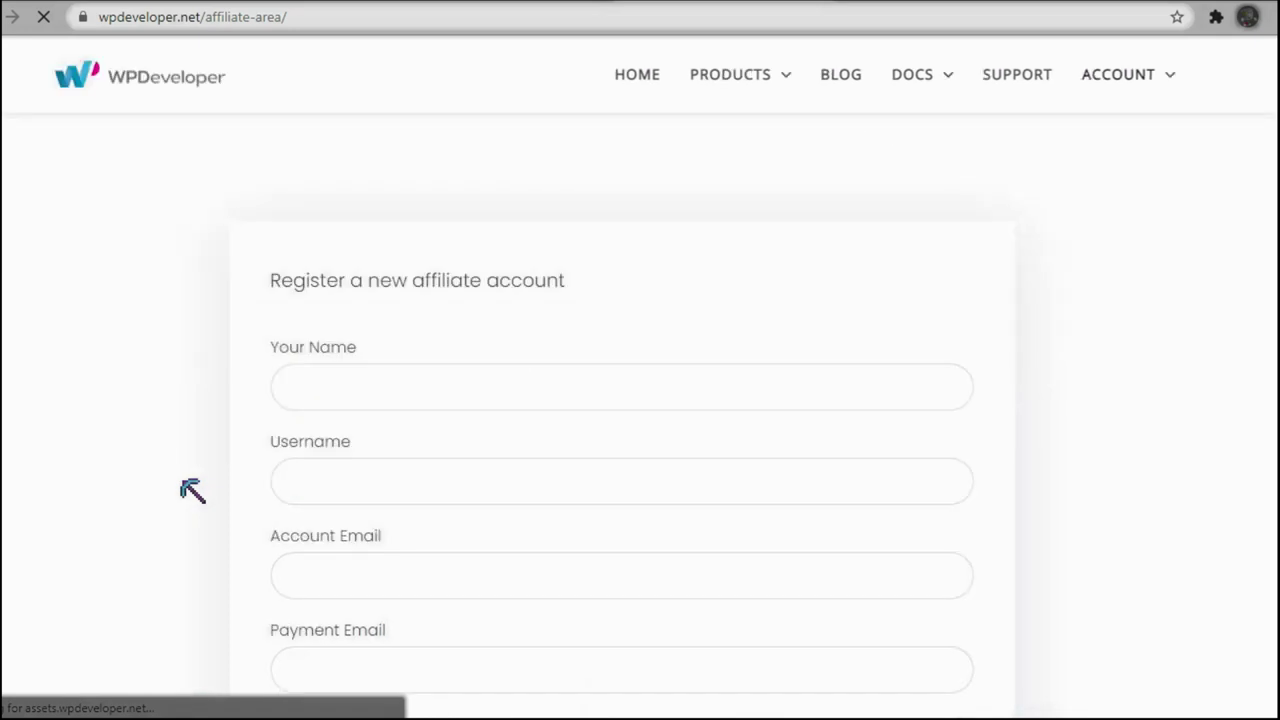
scroll(260, 510, down, 1)
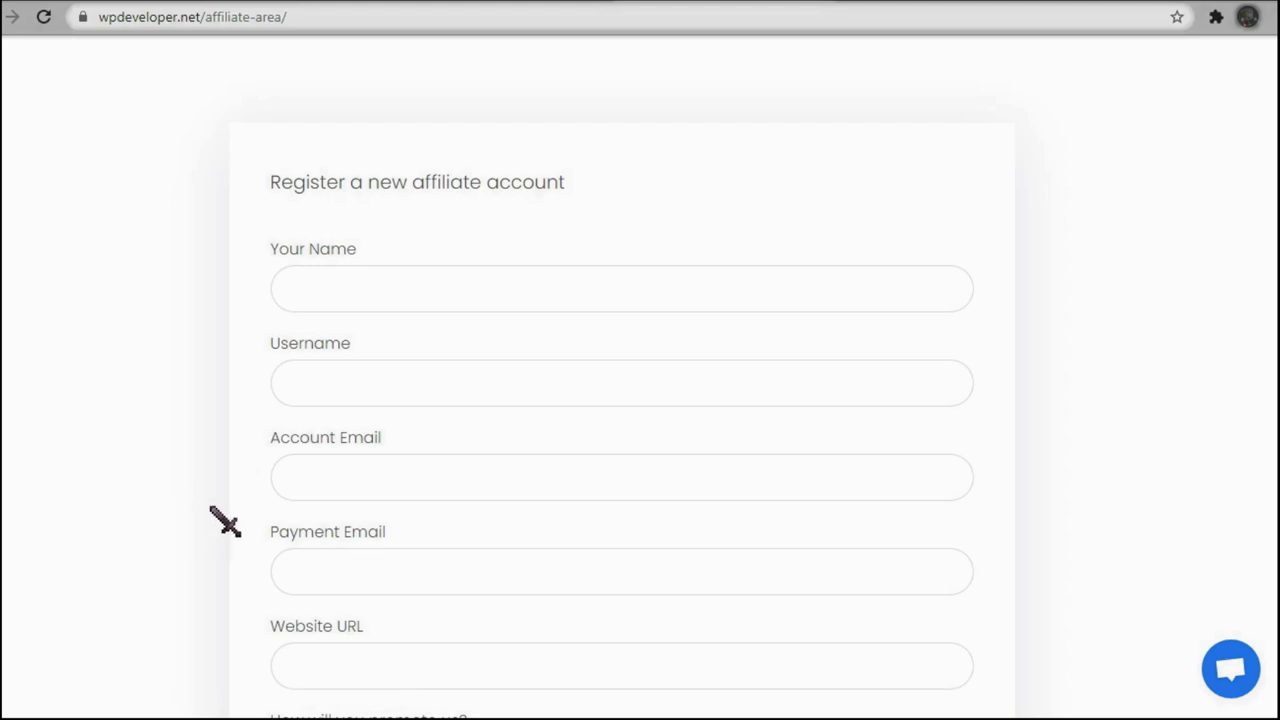
scroll(240, 514, down, 5)
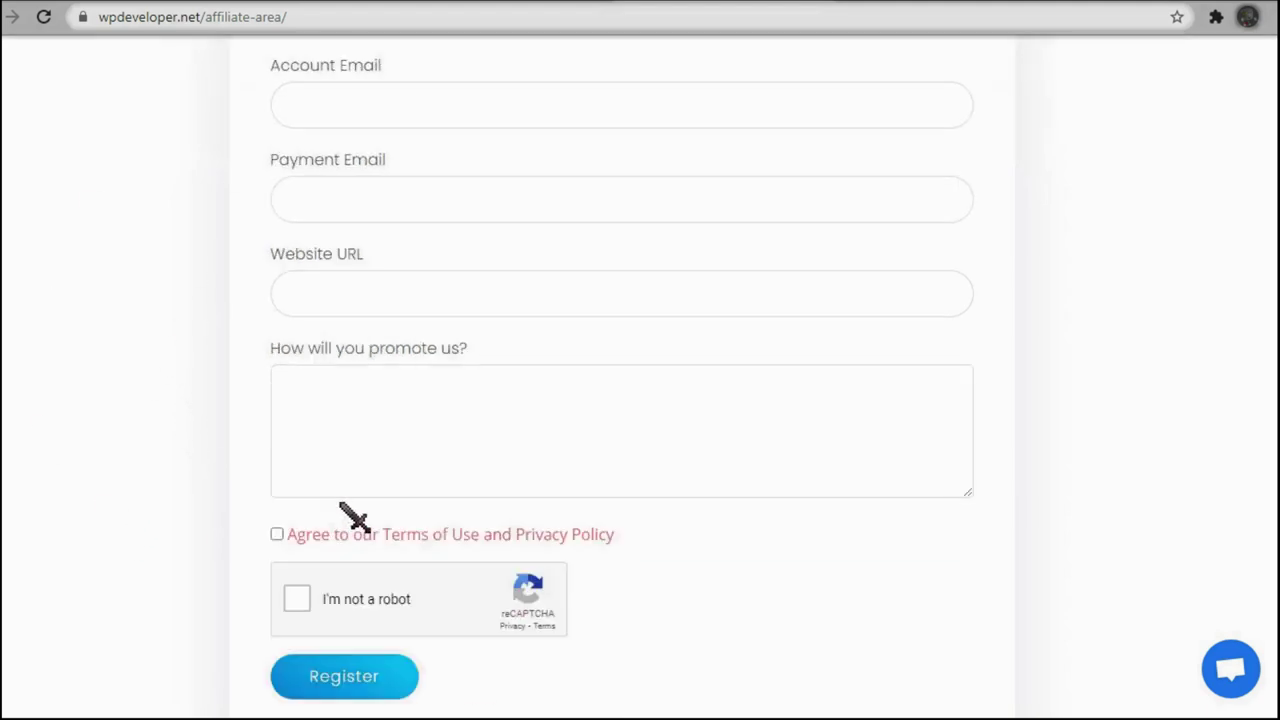
scroll(517, 697, up, 5)
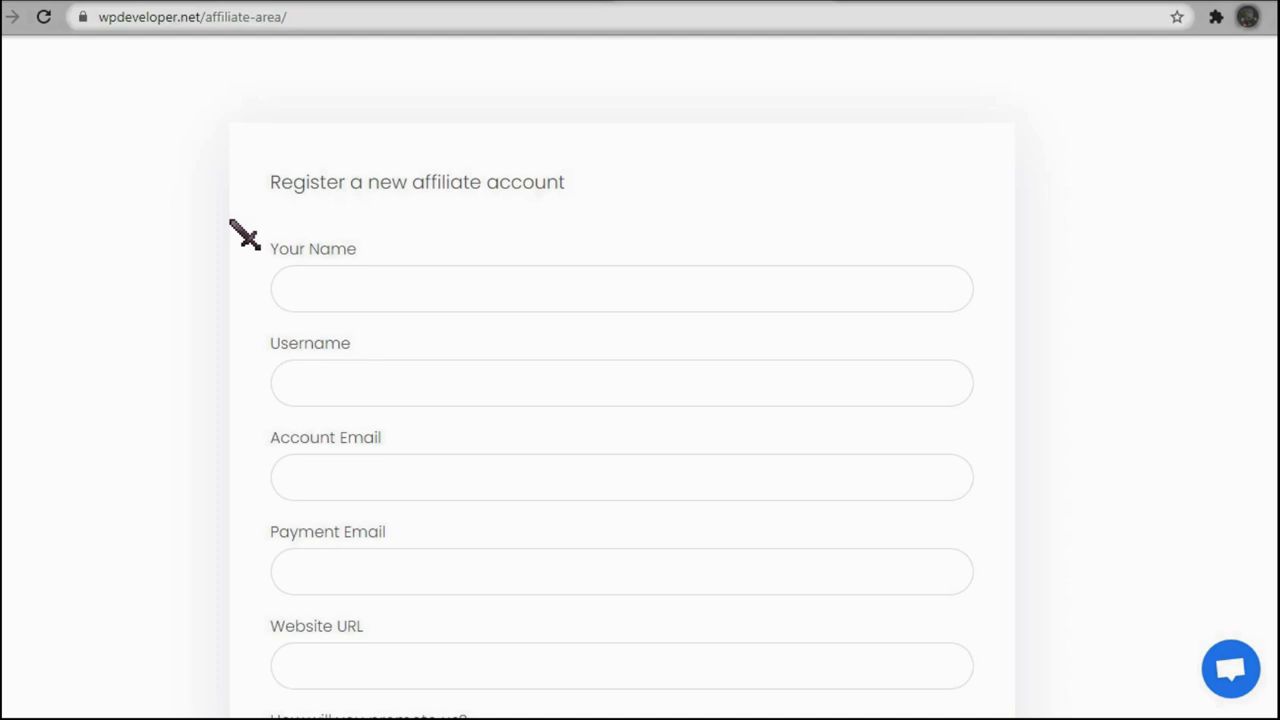
scroll(318, 236, down, 1)
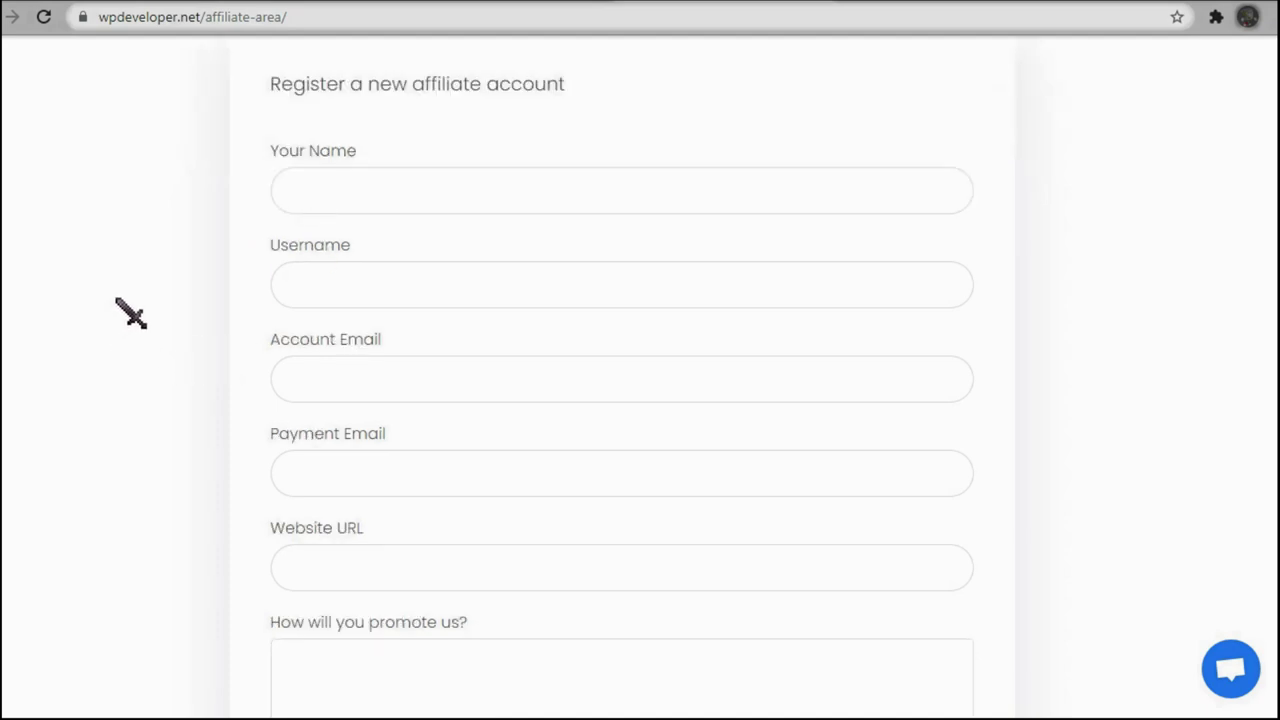
click(248, 290)
scroll(374, 478, down, 3)
click(256, 218)
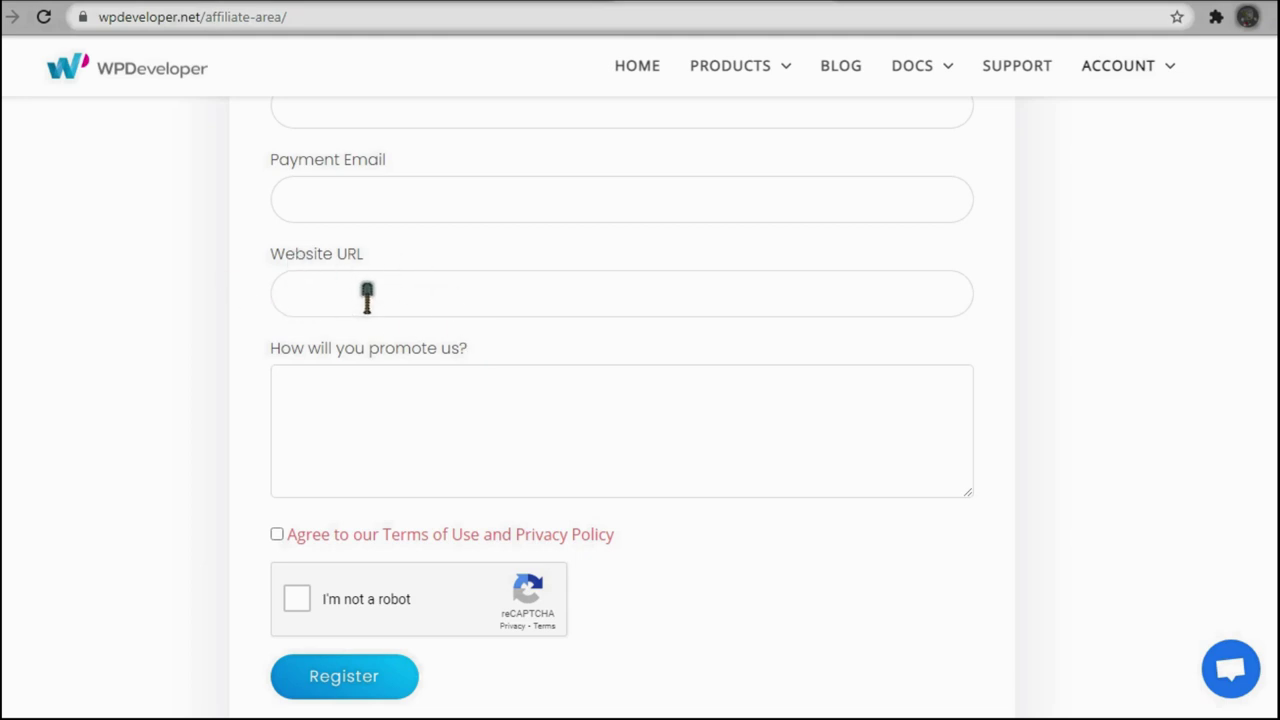
click(248, 284)
Place the cursor in the promotion description field, then scroll and leave it.
click(473, 437)
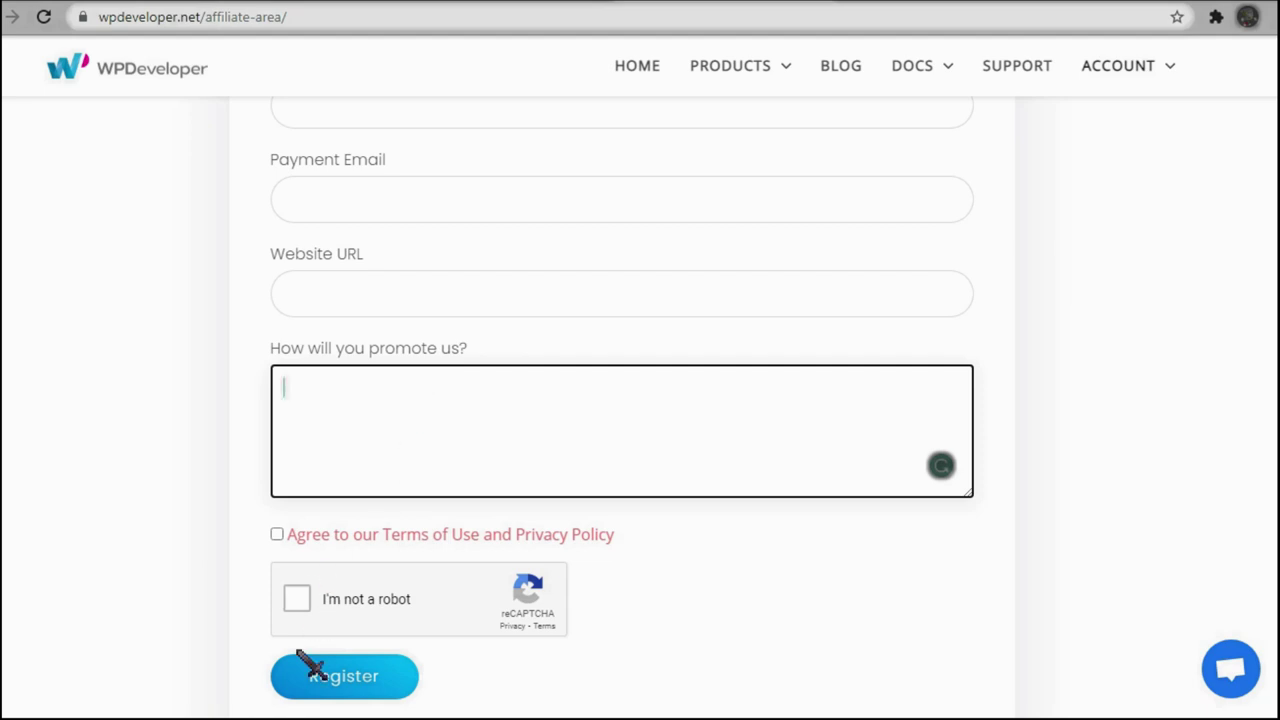
scroll(360, 630, down, 1)
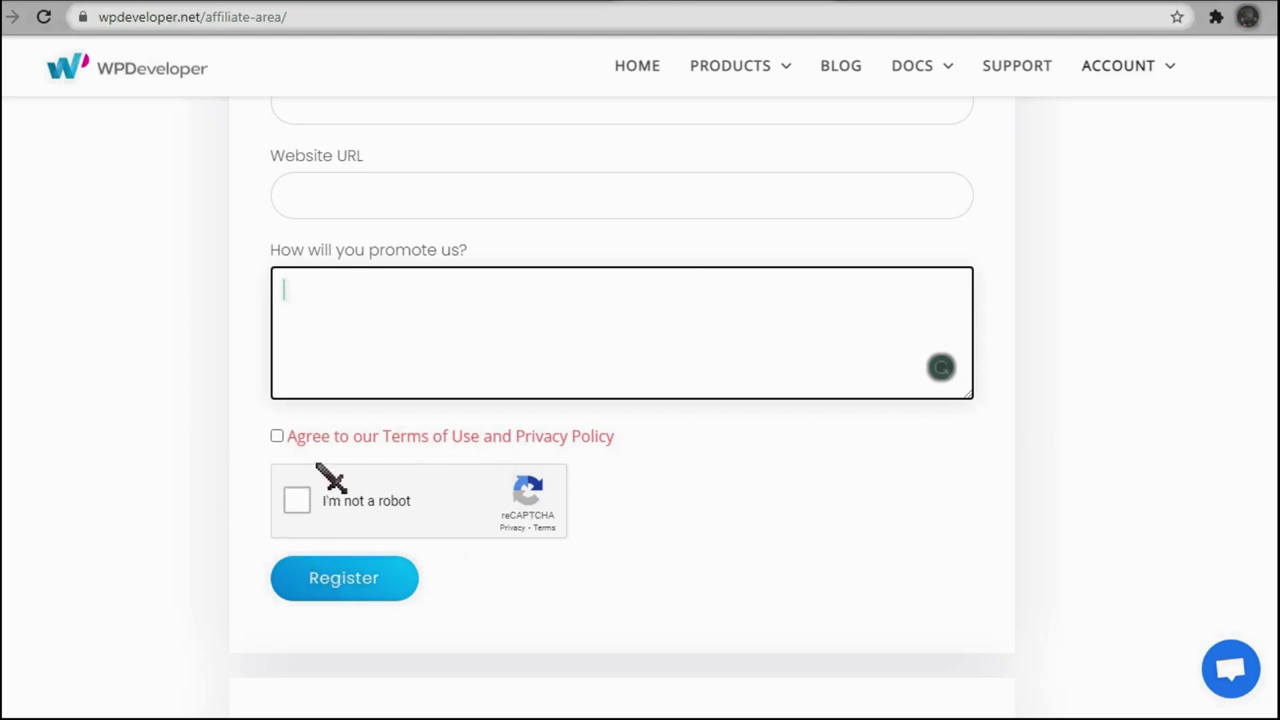
click(513, 599)
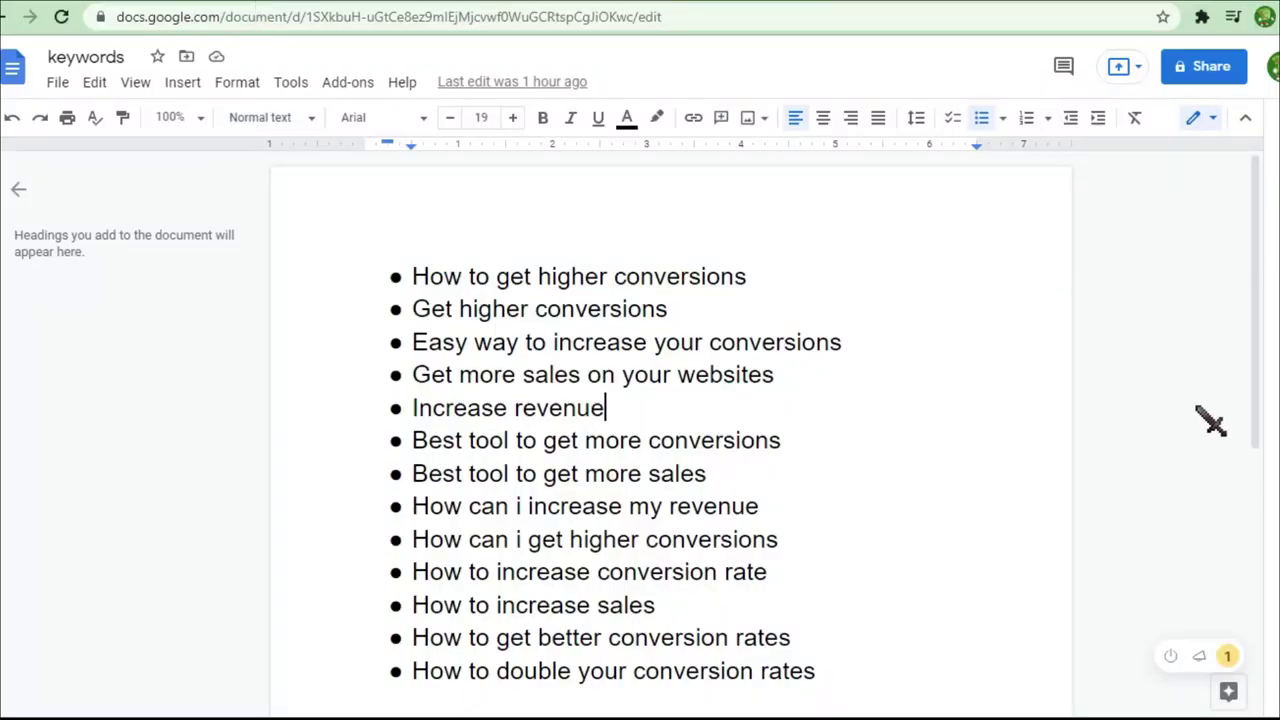
Review the doc's keywords from 'Get higher conversions' to 'Best tool to get more sales'.
drag(1258, 405, 1265, 437)
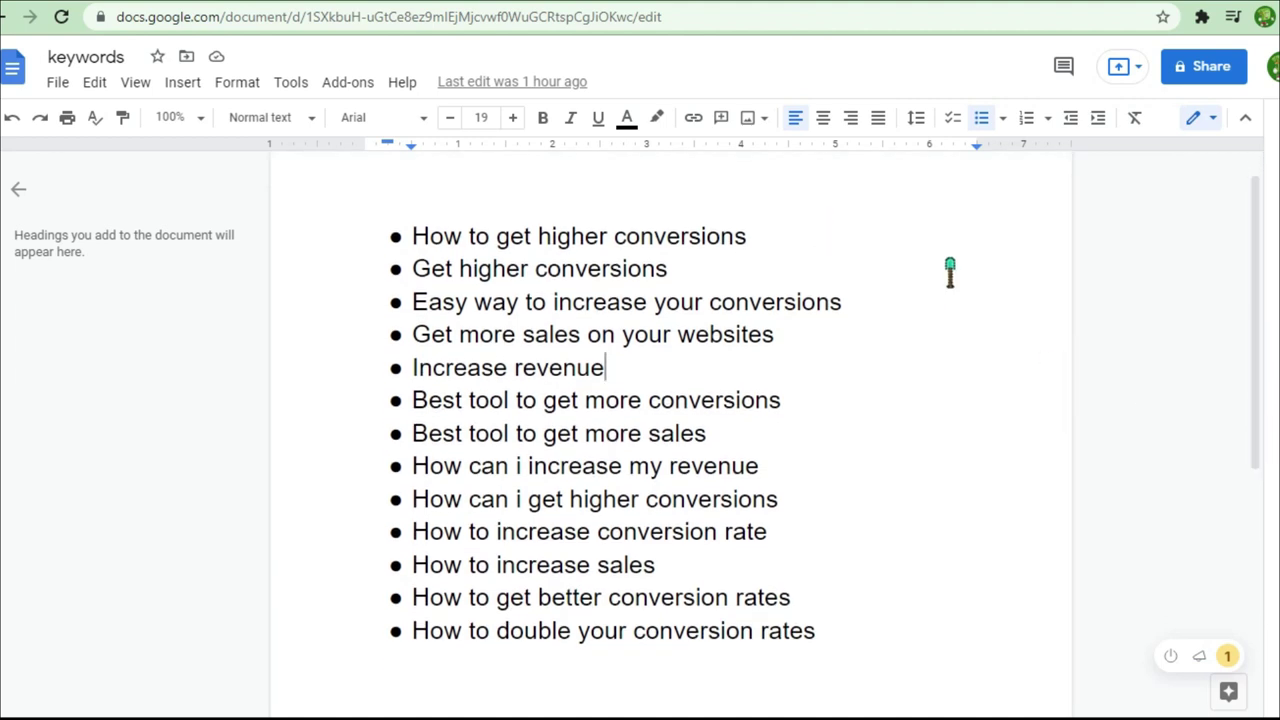
click(889, 275)
click(756, 236)
click(667, 268)
click(850, 302)
click(786, 336)
click(612, 368)
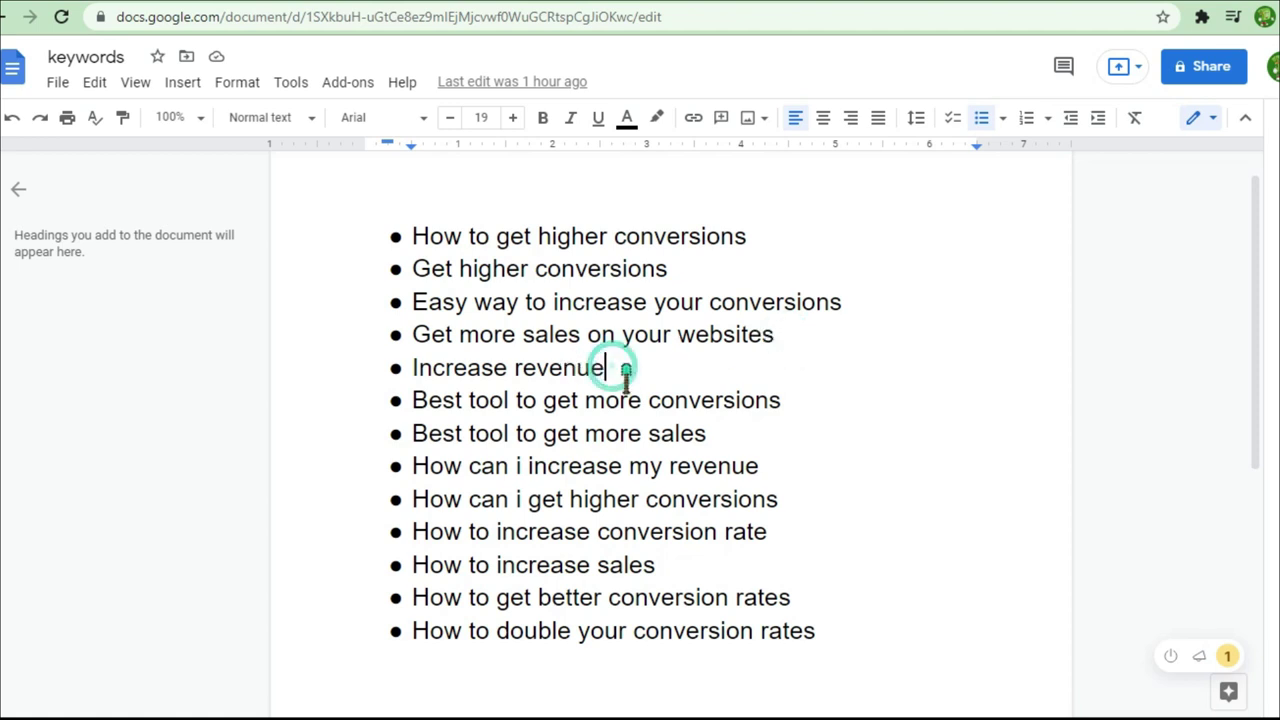
click(797, 399)
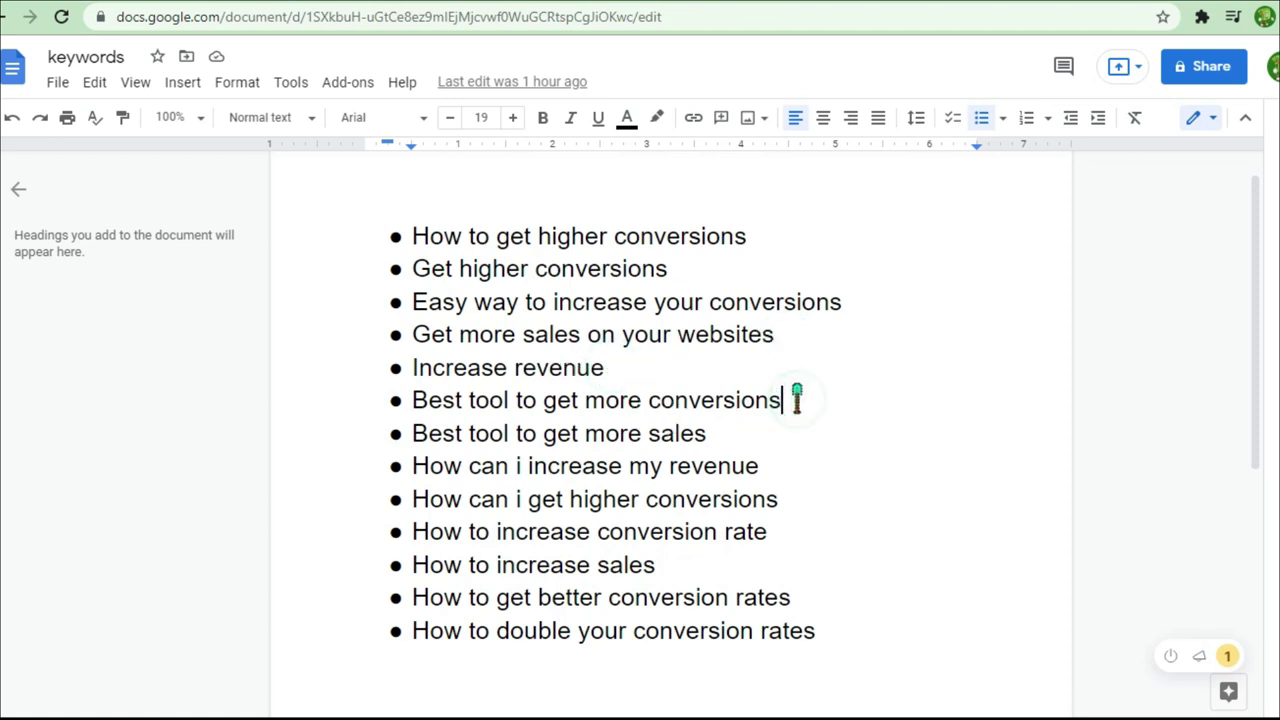
click(711, 433)
Review the remaining keywords, then select 'Get higher conversions' for copying.
scroll(713, 433, down, 1)
click(543, 457)
click(565, 530)
scroll(646, 546, up, 1)
drag(412, 236, 666, 651)
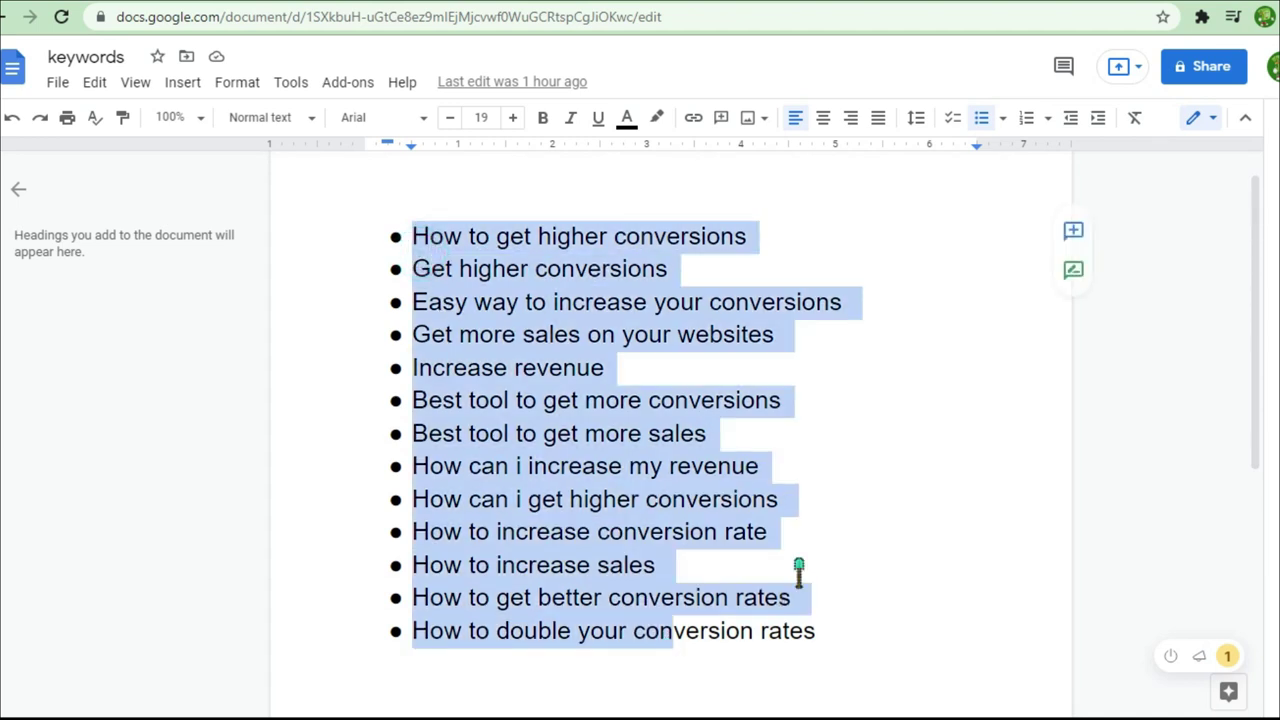
click(799, 572)
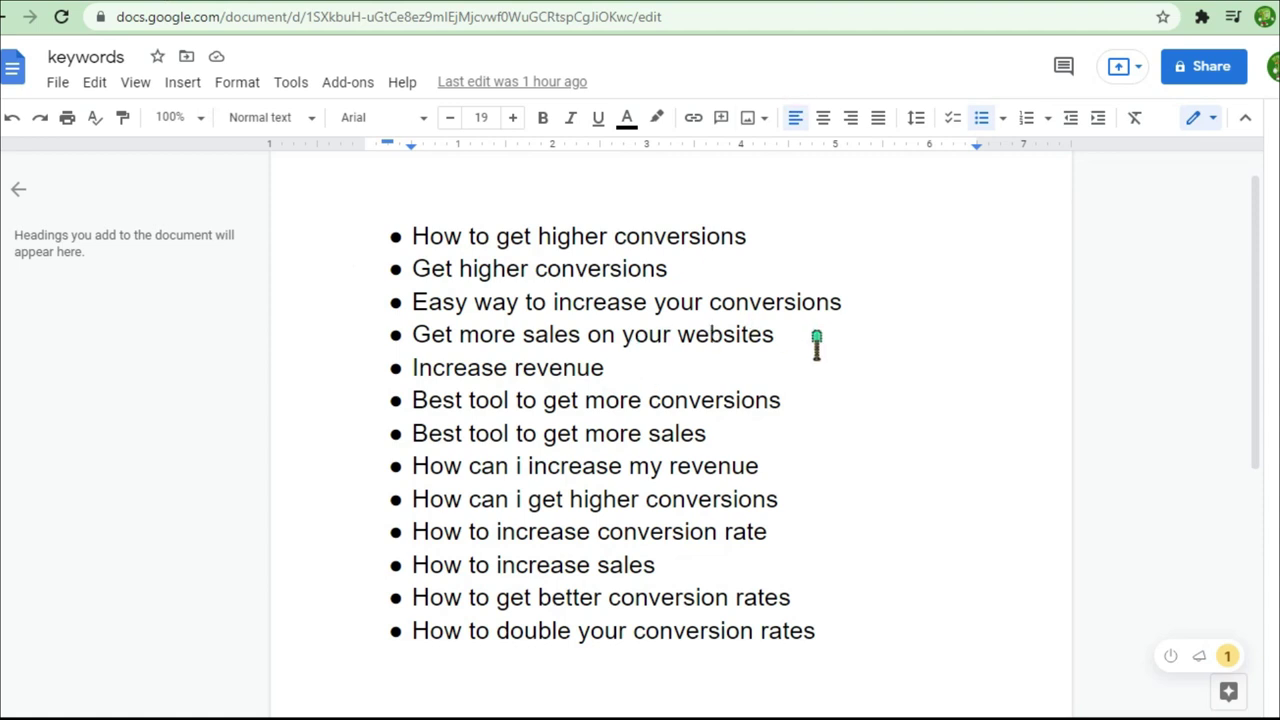
drag(678, 268, 411, 258)
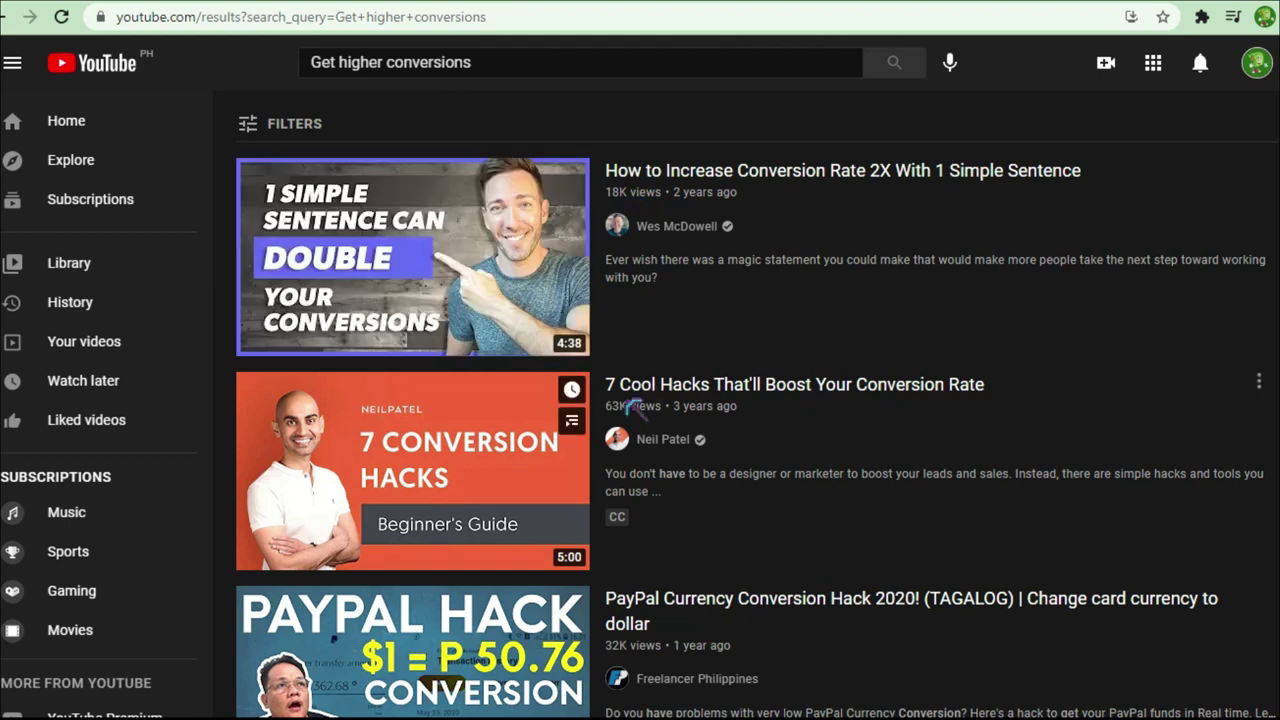
Scroll down and back through the 'Get higher conversions' results, past Neil Patel's landing-page guide.
scroll(640, 385, down, 2)
scroll(640, 285, down, 2)
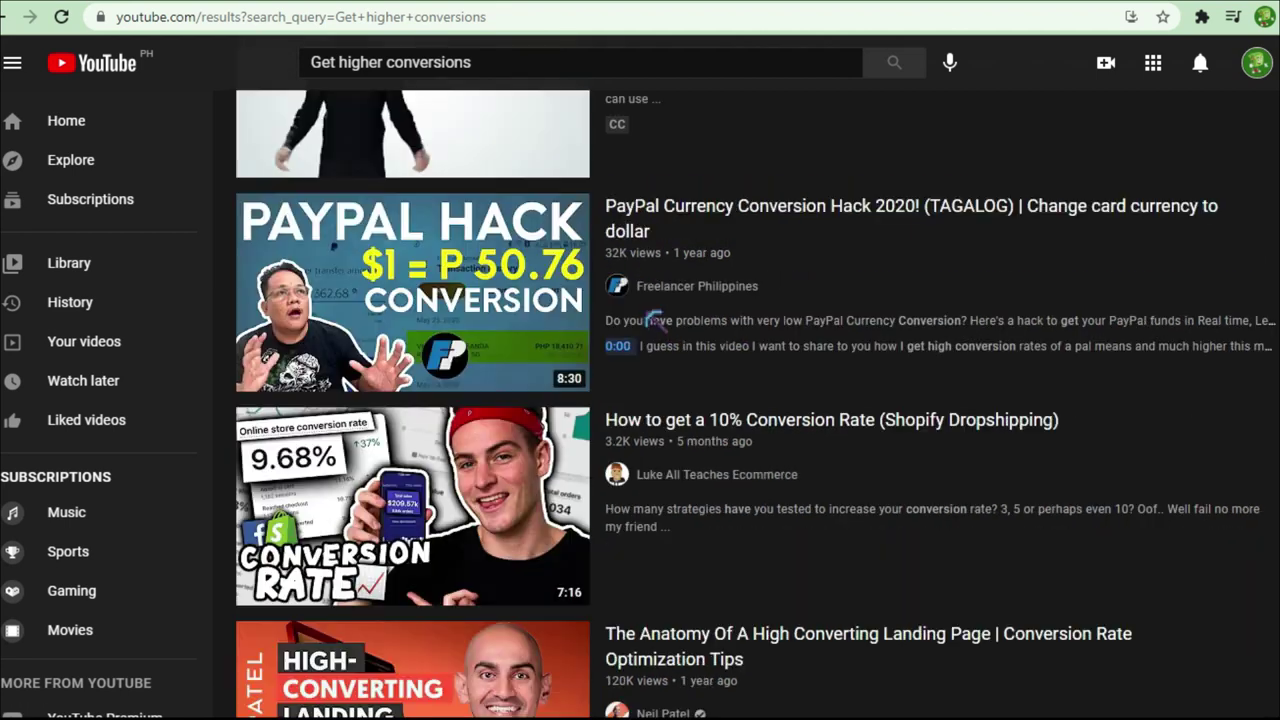
scroll(637, 308, down, 1)
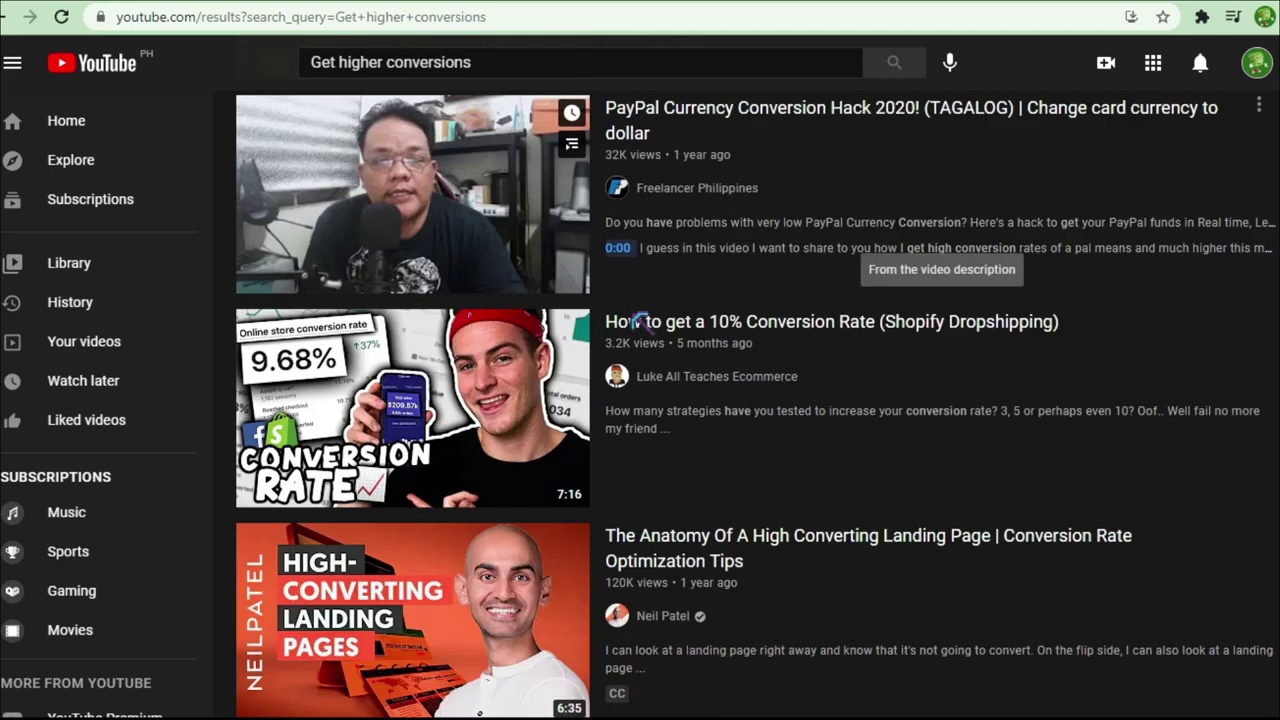
scroll(650, 360, down, 3)
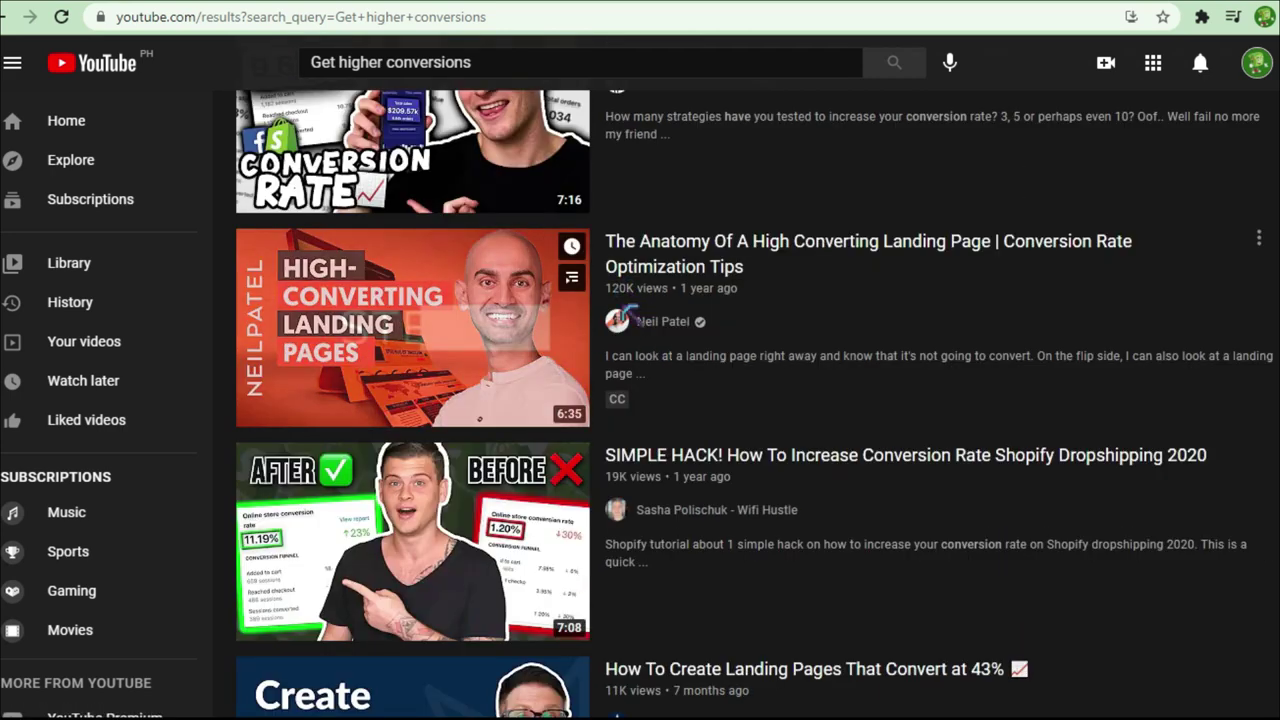
scroll(690, 337, down, 2)
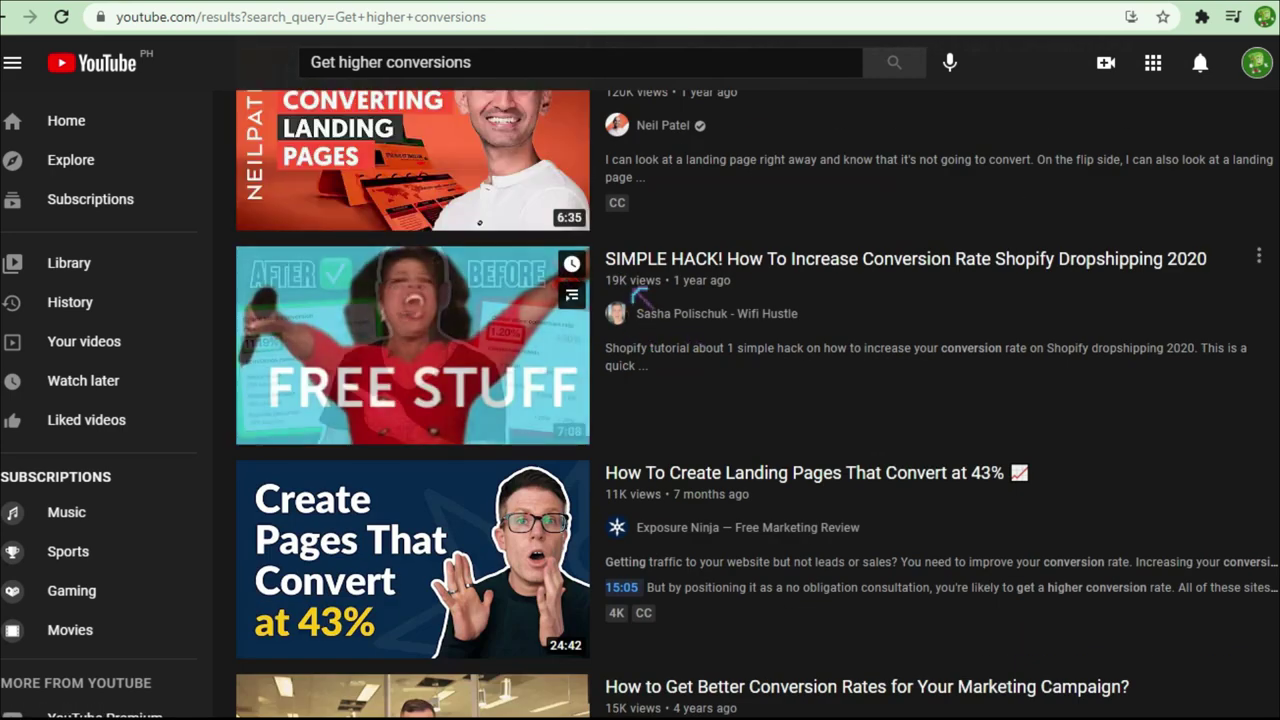
scroll(665, 345, down, 1)
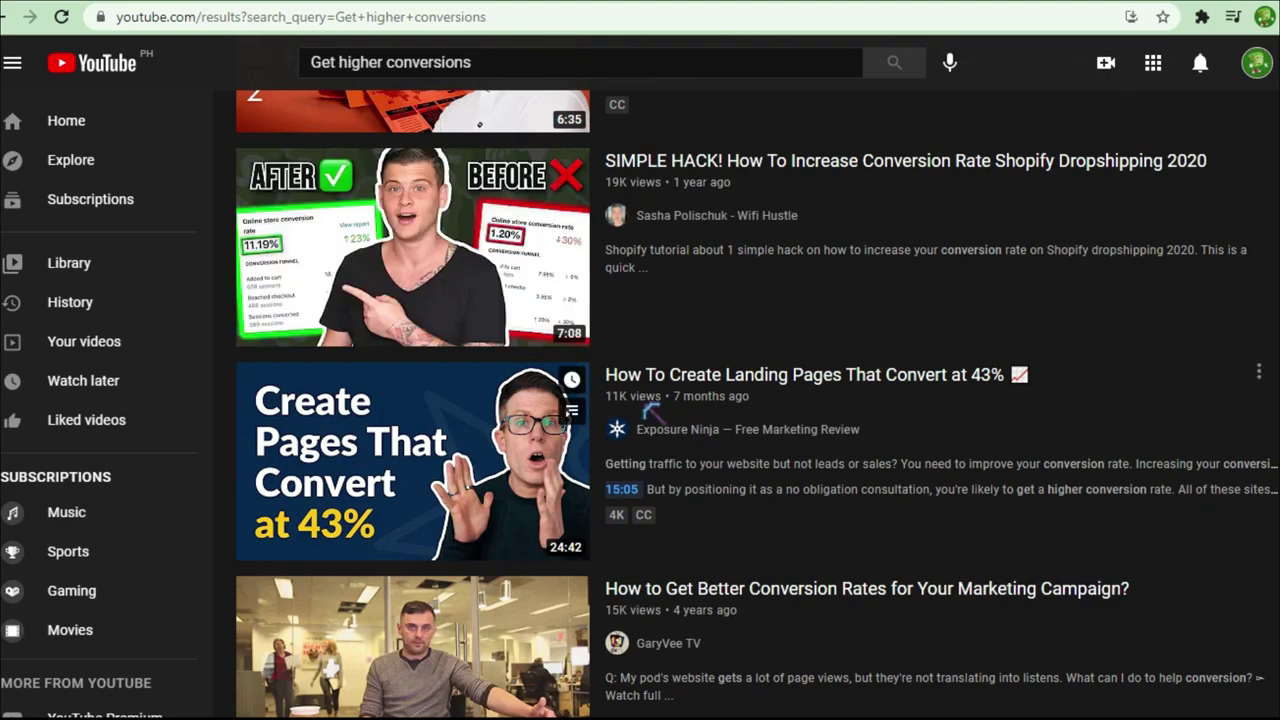
scroll(650, 398, down, 2)
scroll(652, 402, down, 2)
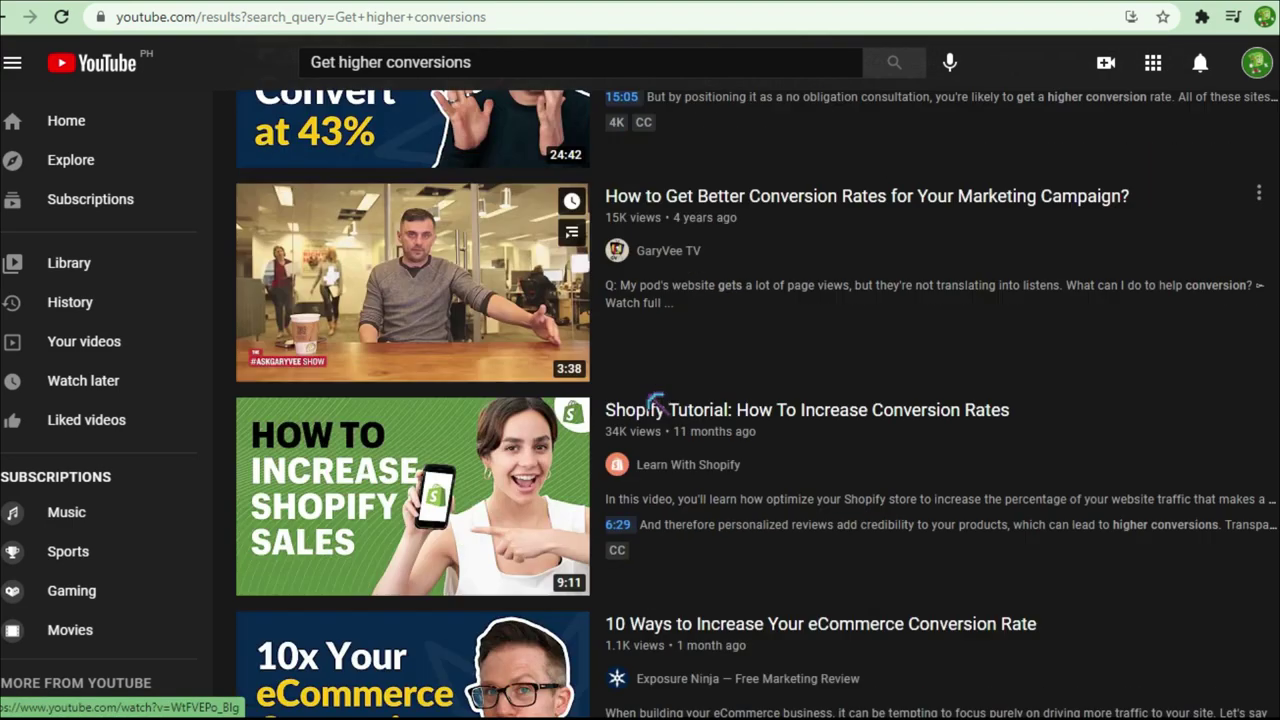
scroll(575, 290, down, 3)
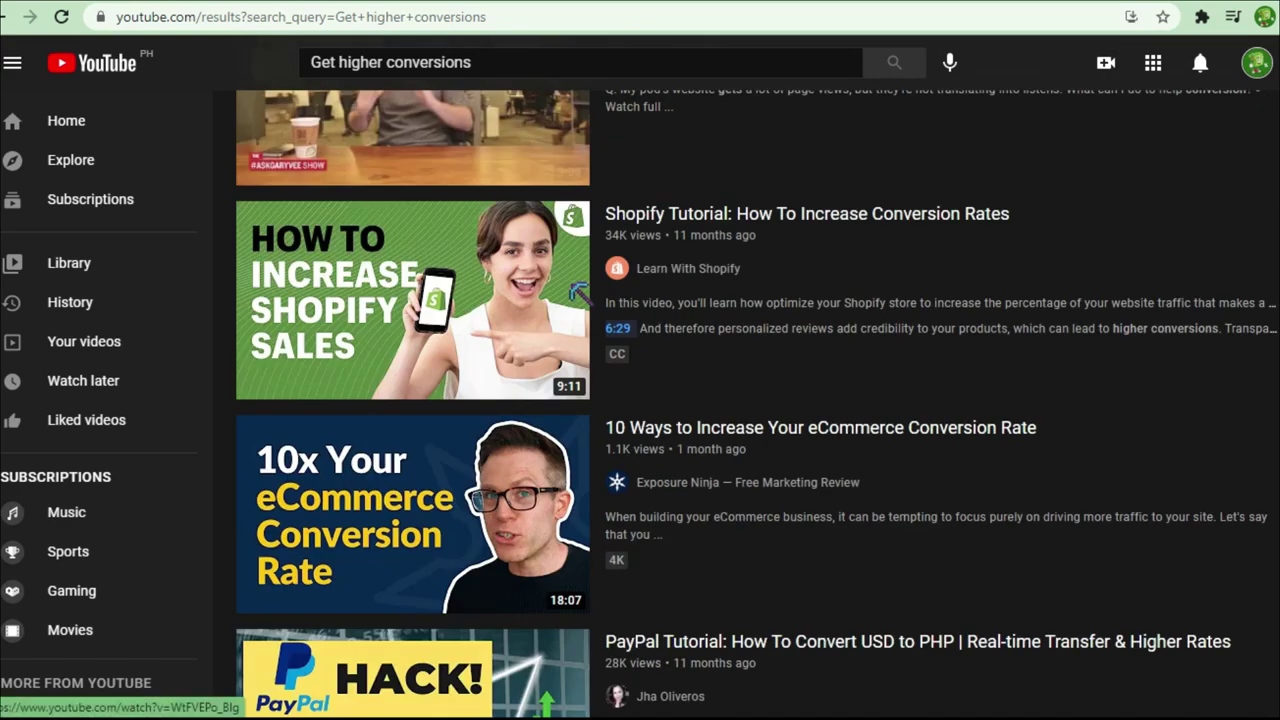
scroll(575, 290, down, 1)
scroll(575, 460, down, 1)
scroll(690, 482, down, 1)
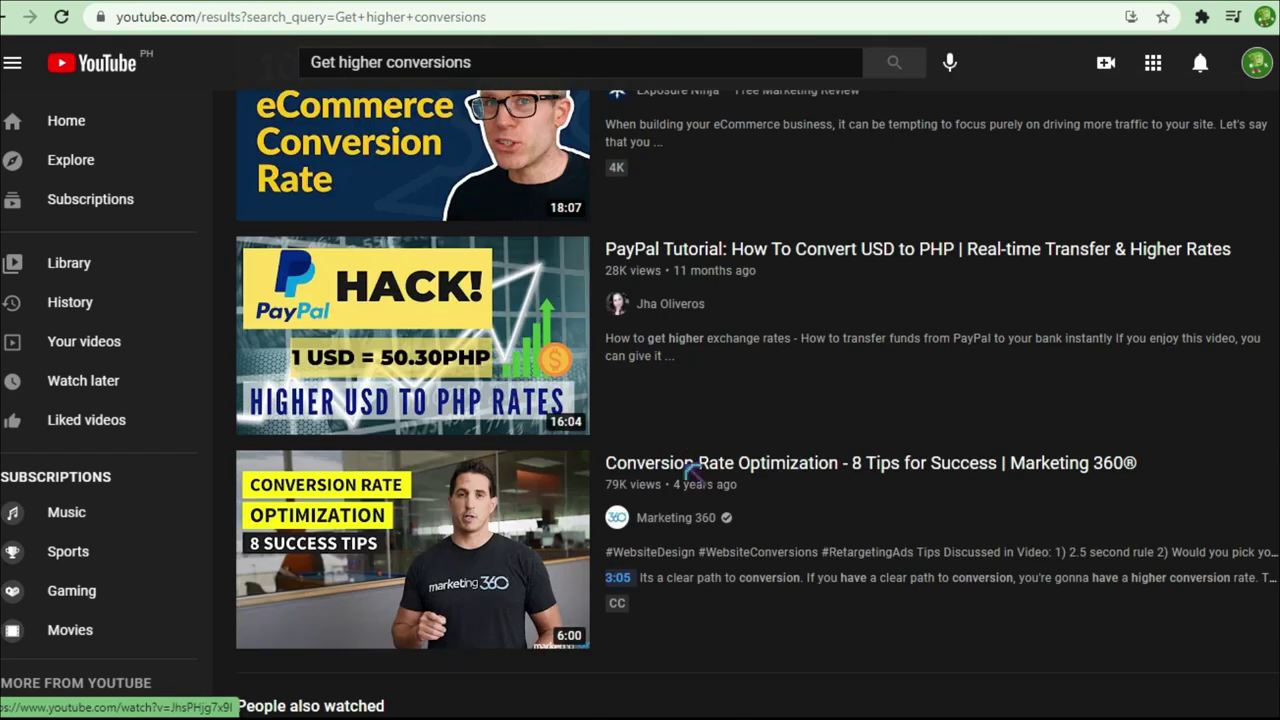
scroll(720, 475, down, 1)
scroll(740, 515, down, 1)
scroll(741, 515, down, 2)
scroll(750, 506, up, 3)
scroll(757, 505, up, 1)
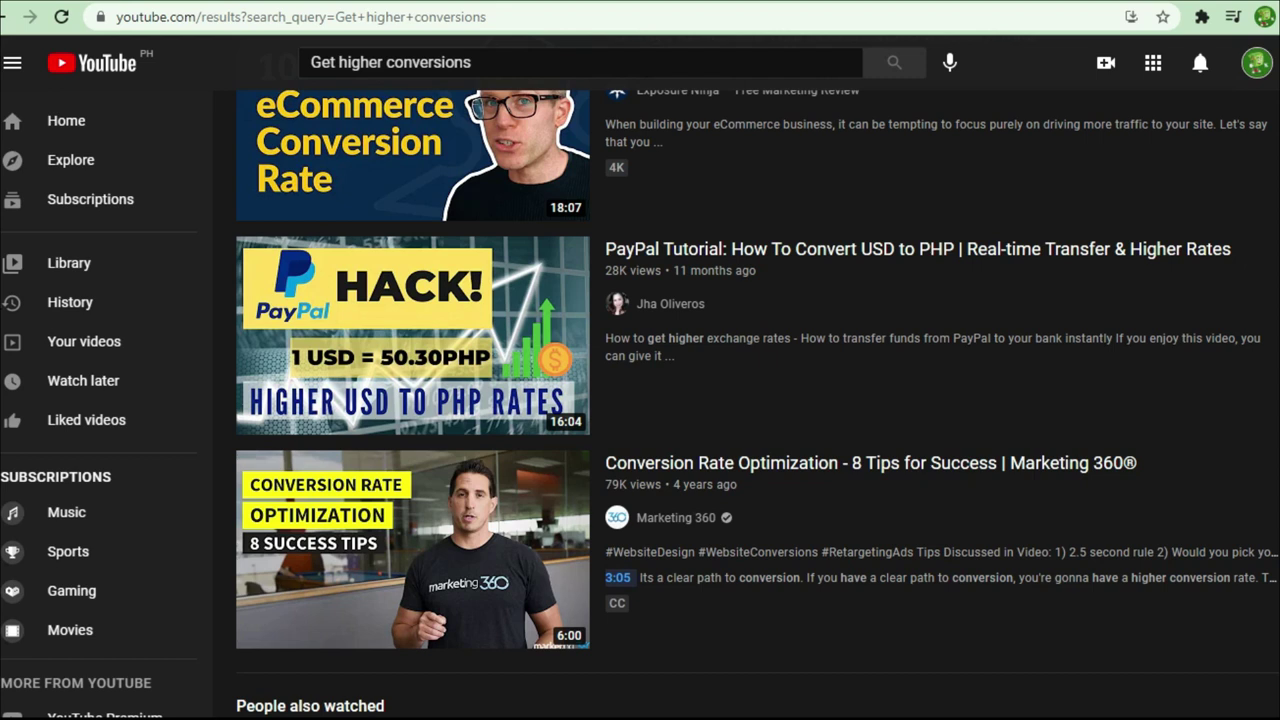
scroll(757, 404, up, 2)
scroll(757, 404, up, 3)
scroll(757, 404, up, 4)
scroll(757, 404, up, 2)
scroll(757, 404, up, 1)
scroll(757, 404, up, 2)
scroll(757, 404, up, 2)
scroll(757, 404, up, 1)
scroll(757, 404, up, 1)
scroll(757, 404, down, 1)
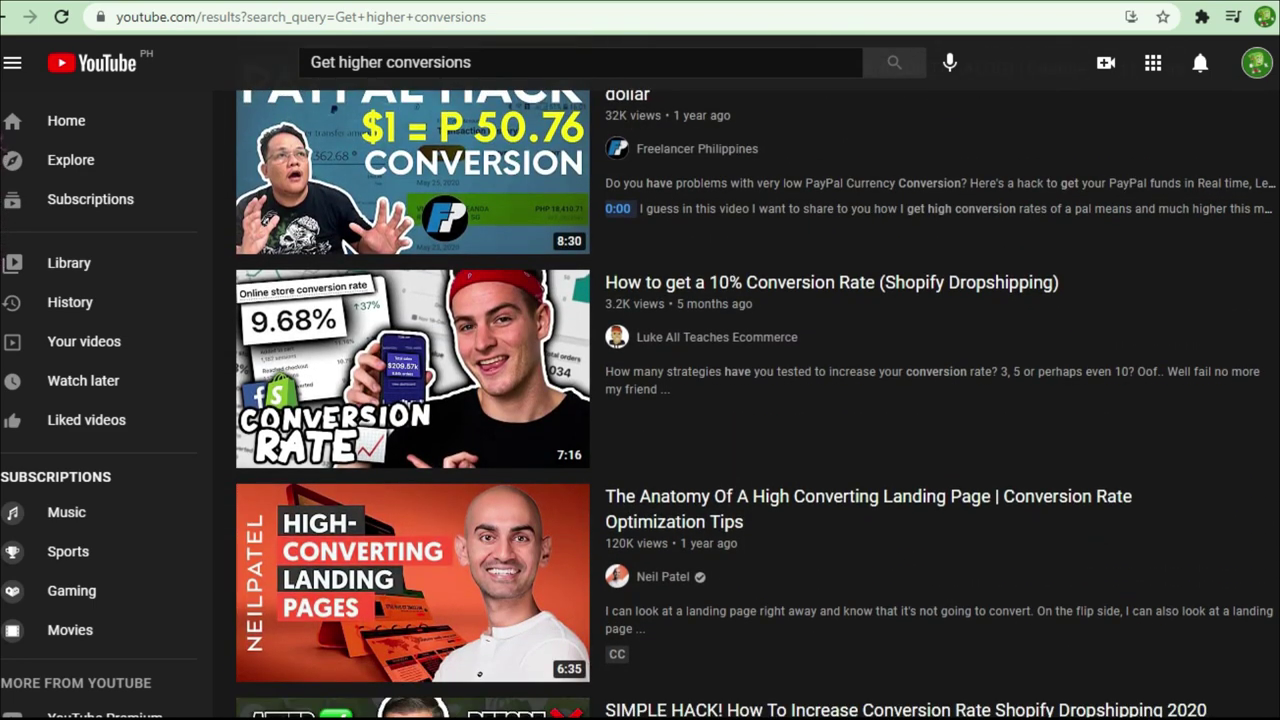
scroll(757, 404, up, 1)
scroll(757, 404, up, 1)
scroll(1122, 252, up, 3)
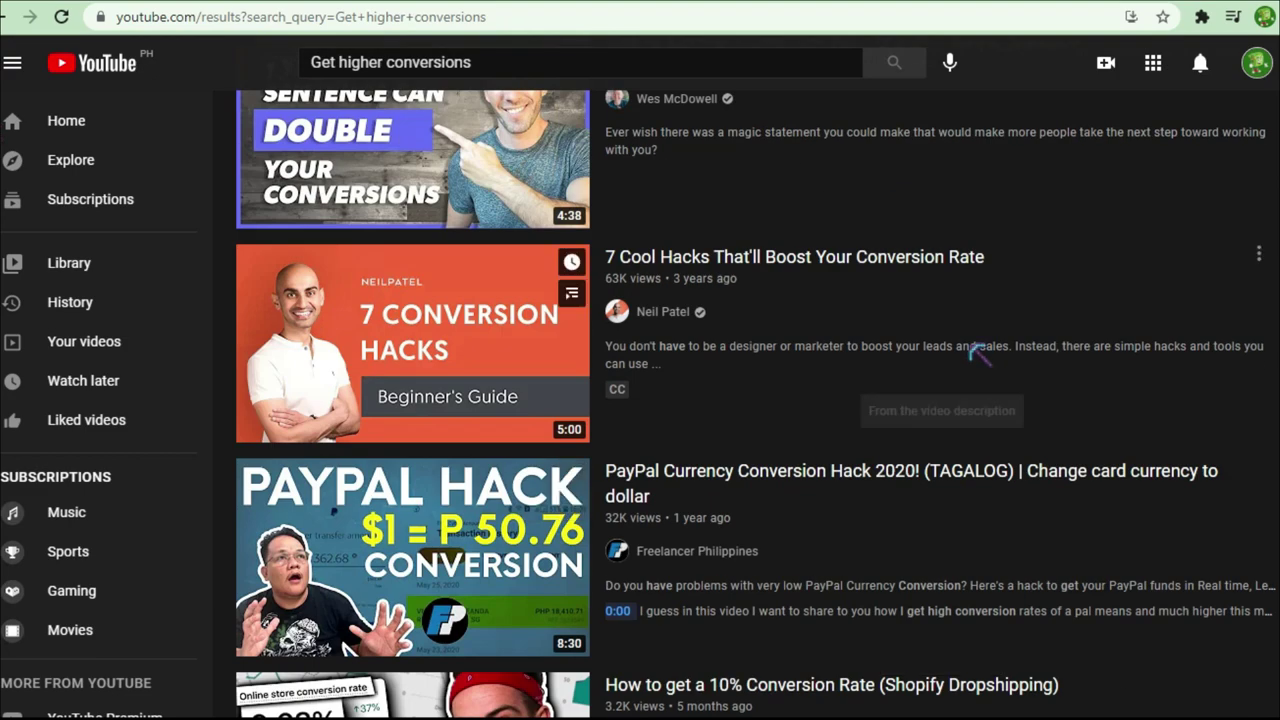
scroll(731, 307, down, 2)
scroll(737, 403, down, 2)
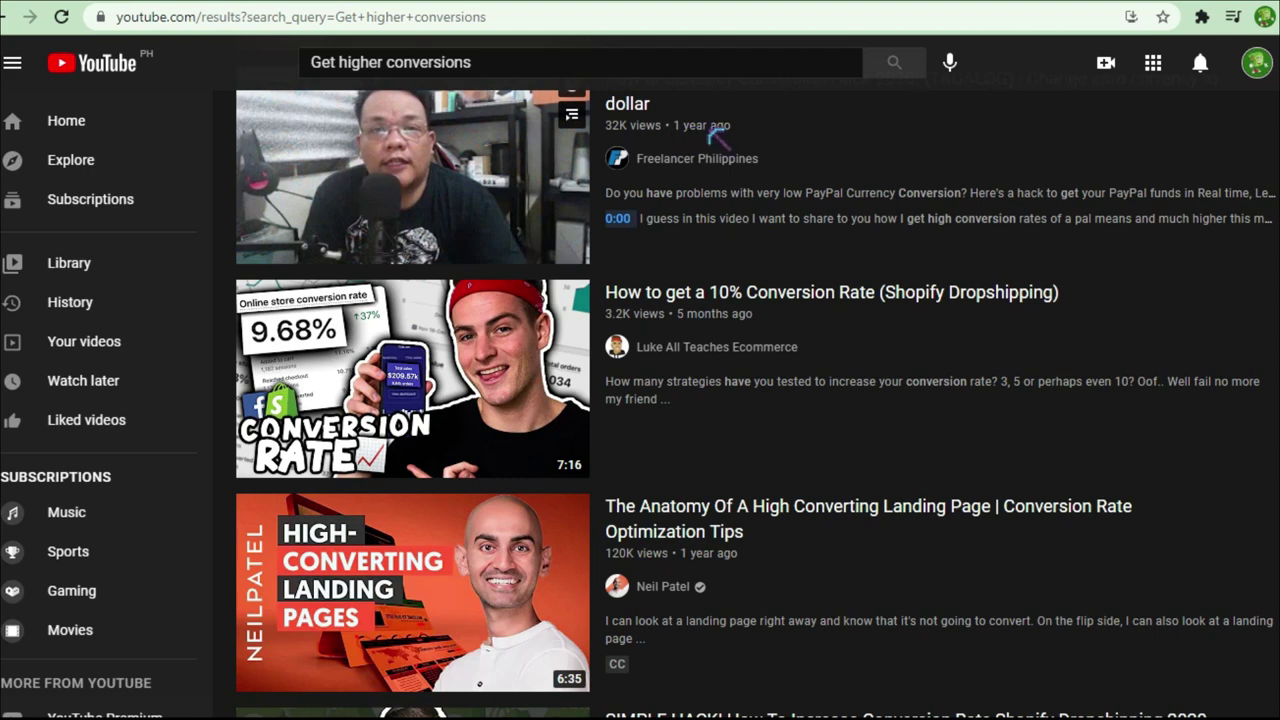
scroll(768, 374, down, 1)
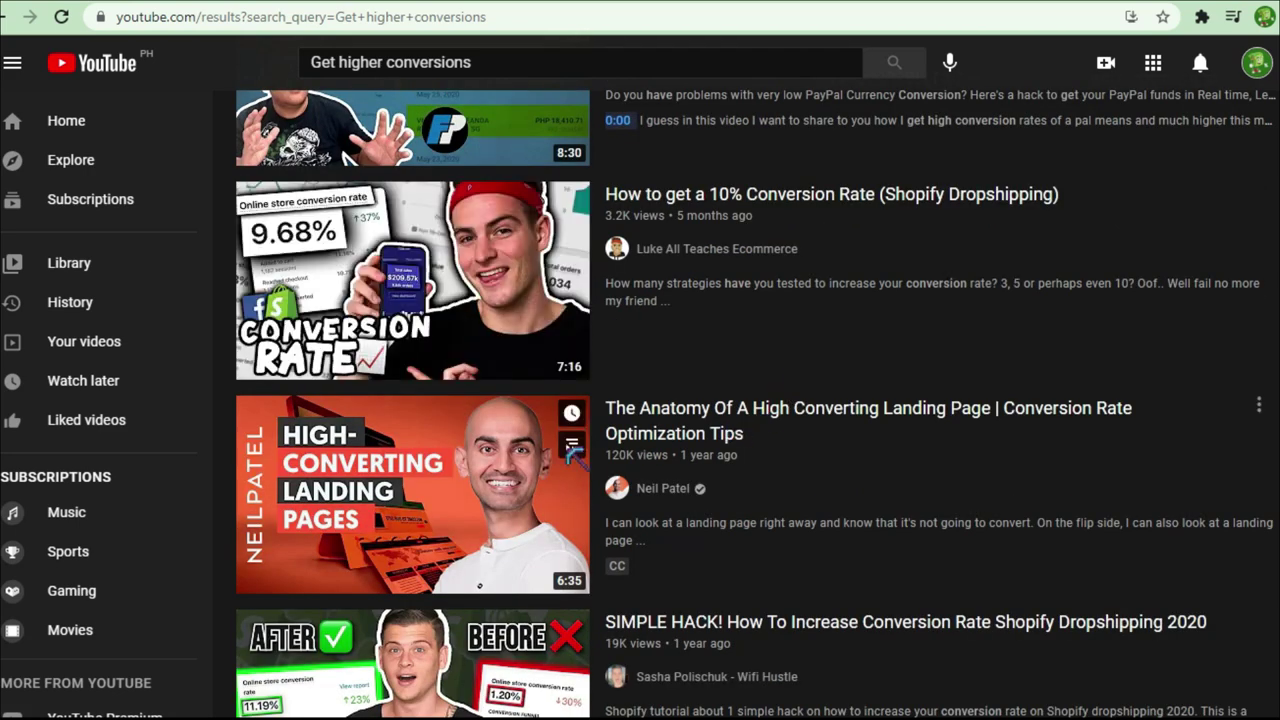
scroll(790, 560, down, 1)
scroll(800, 600, up, 2)
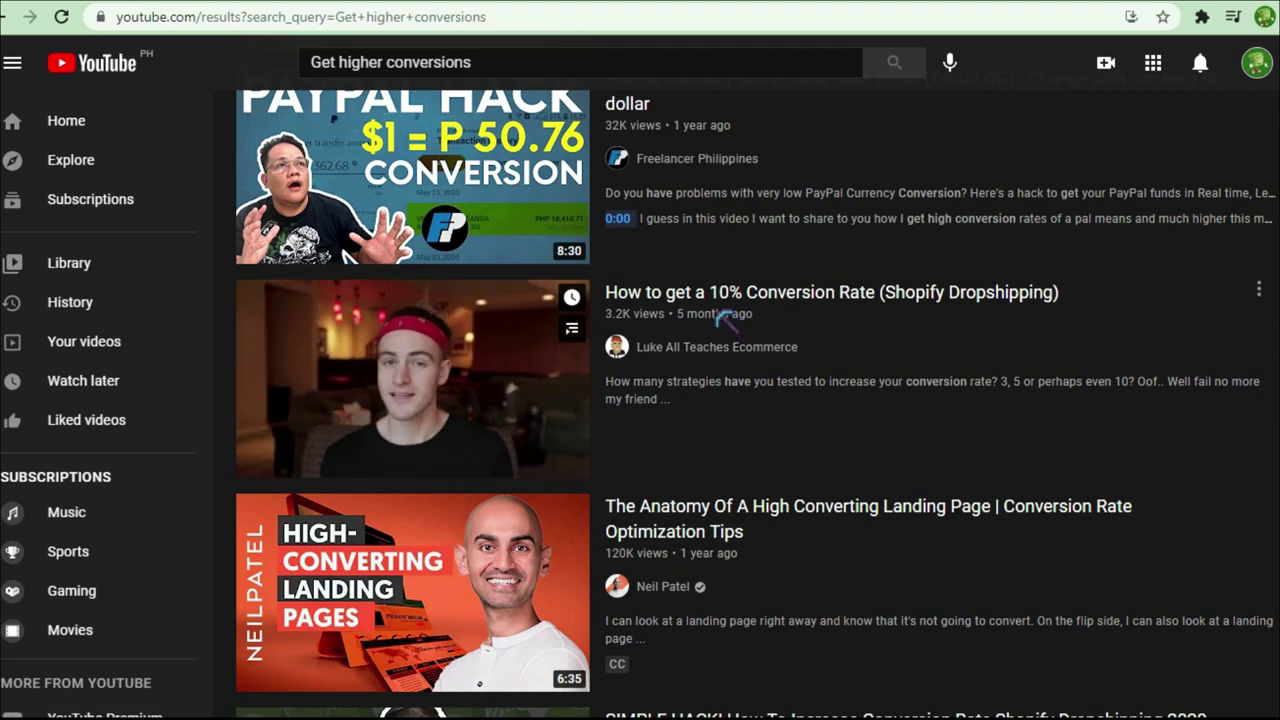
Open the 'How to get a 10% Conversion Rate (Shopify Dropshipping)' video and scroll to its 76 comments.
click(651, 294)
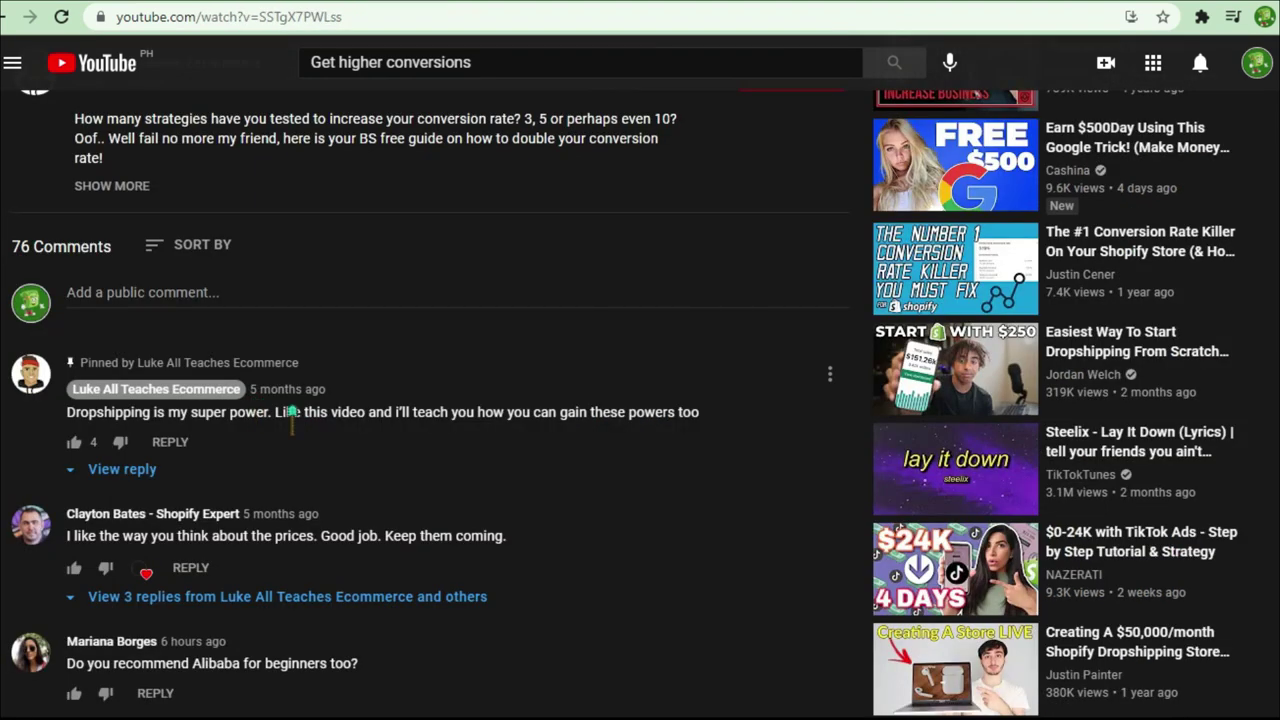
scroll(296, 426, down, 1)
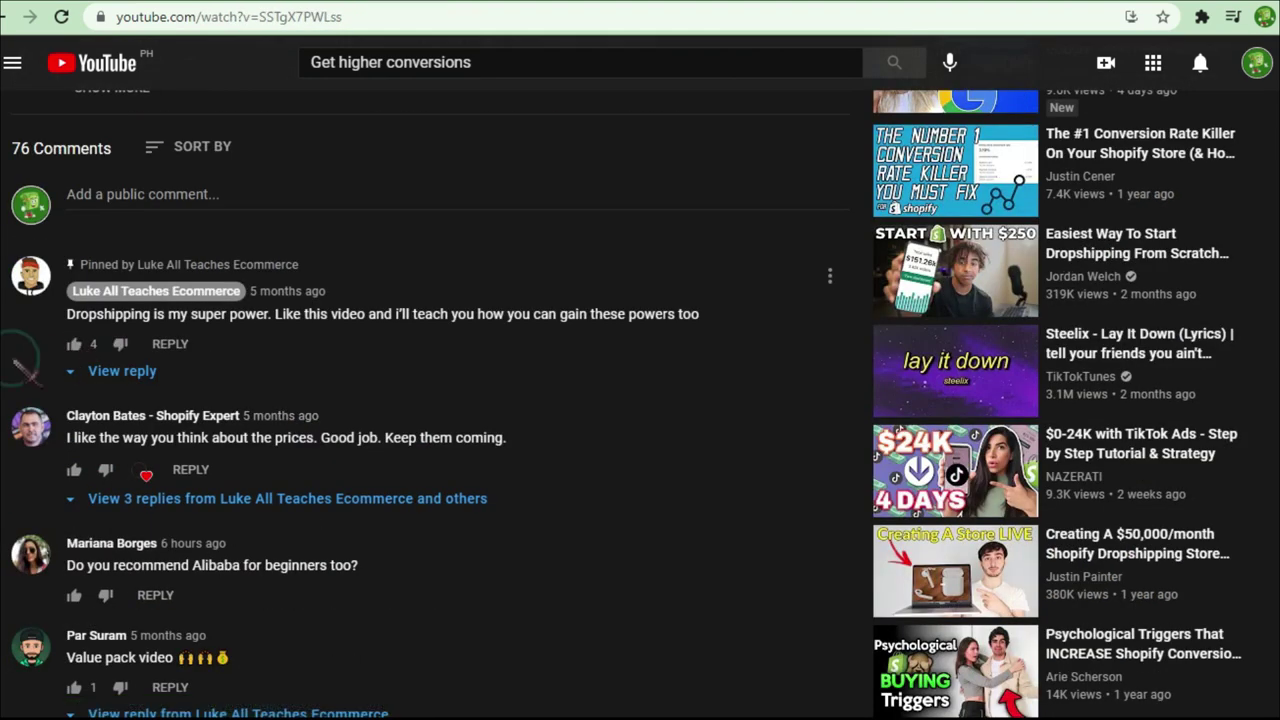
scroll(27, 372, down, 2)
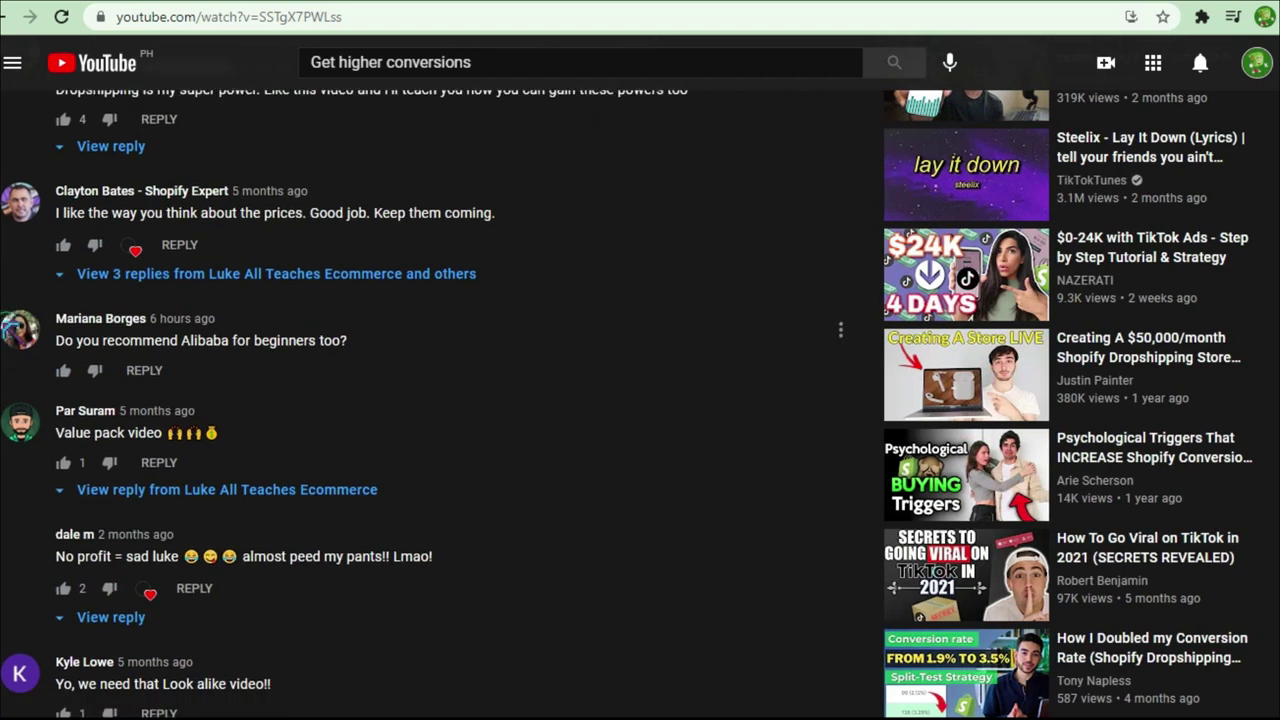
click(14, 362)
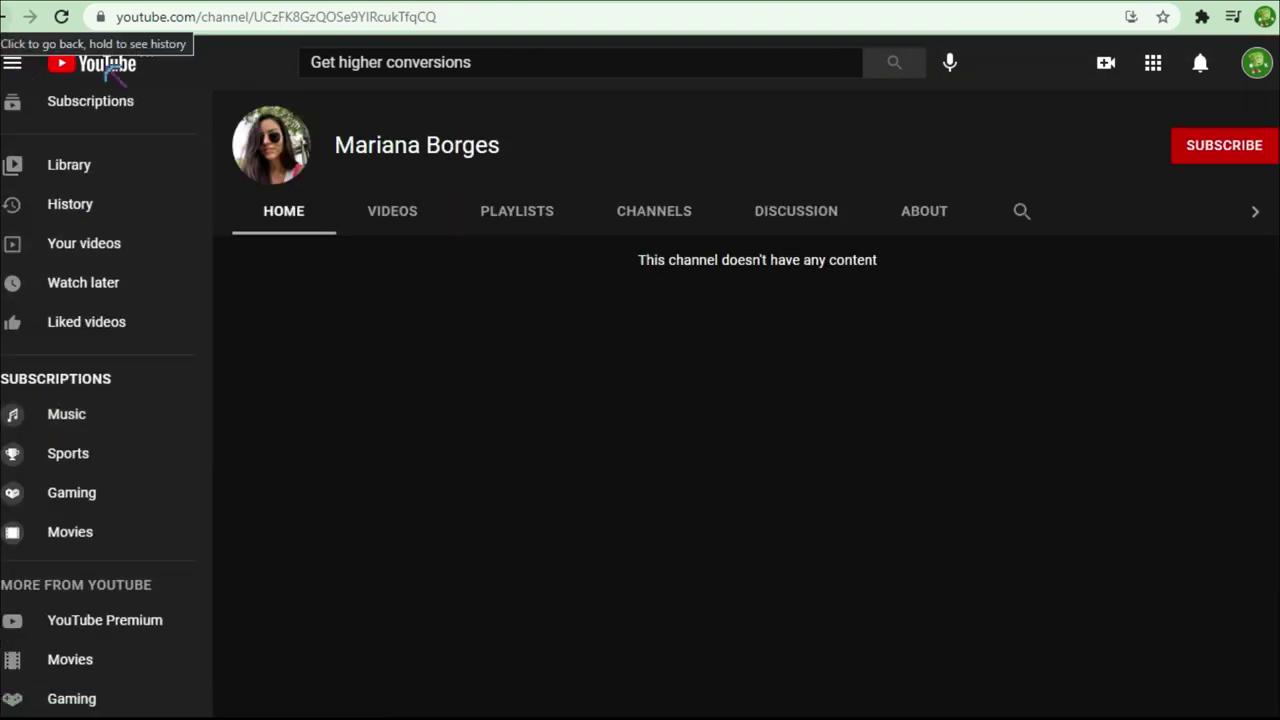
click(938, 214)
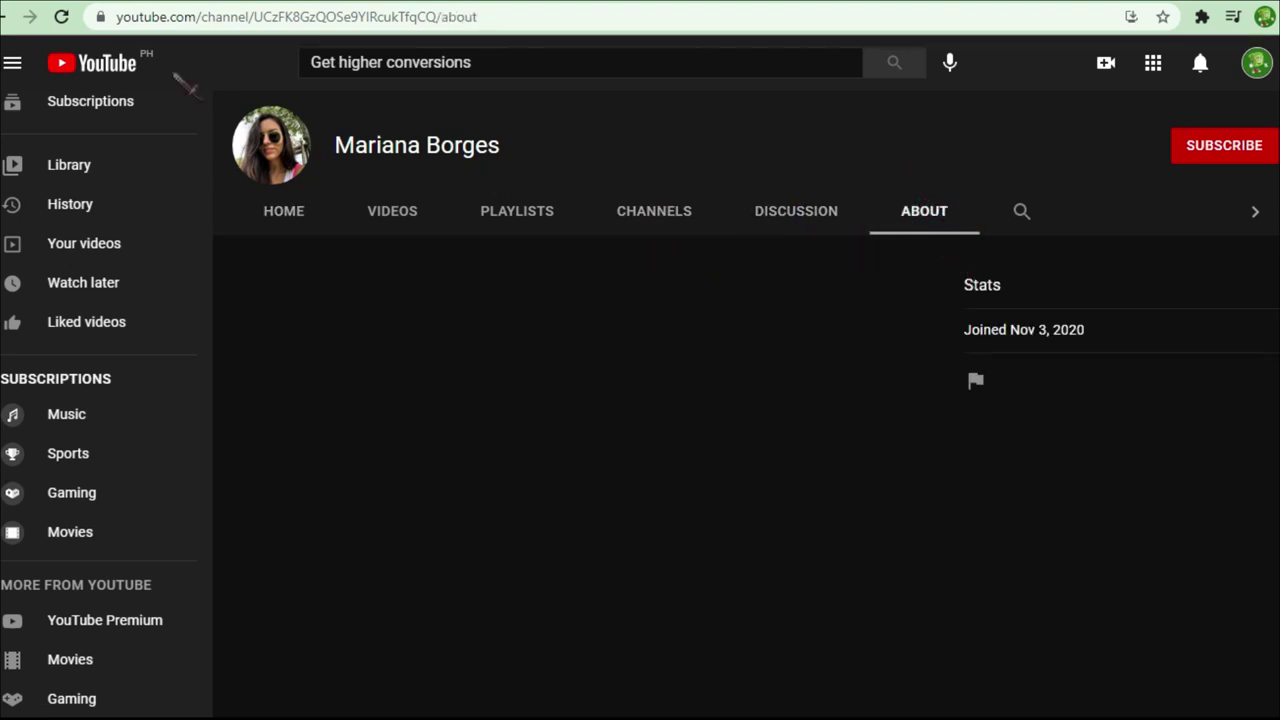
click(28, 17)
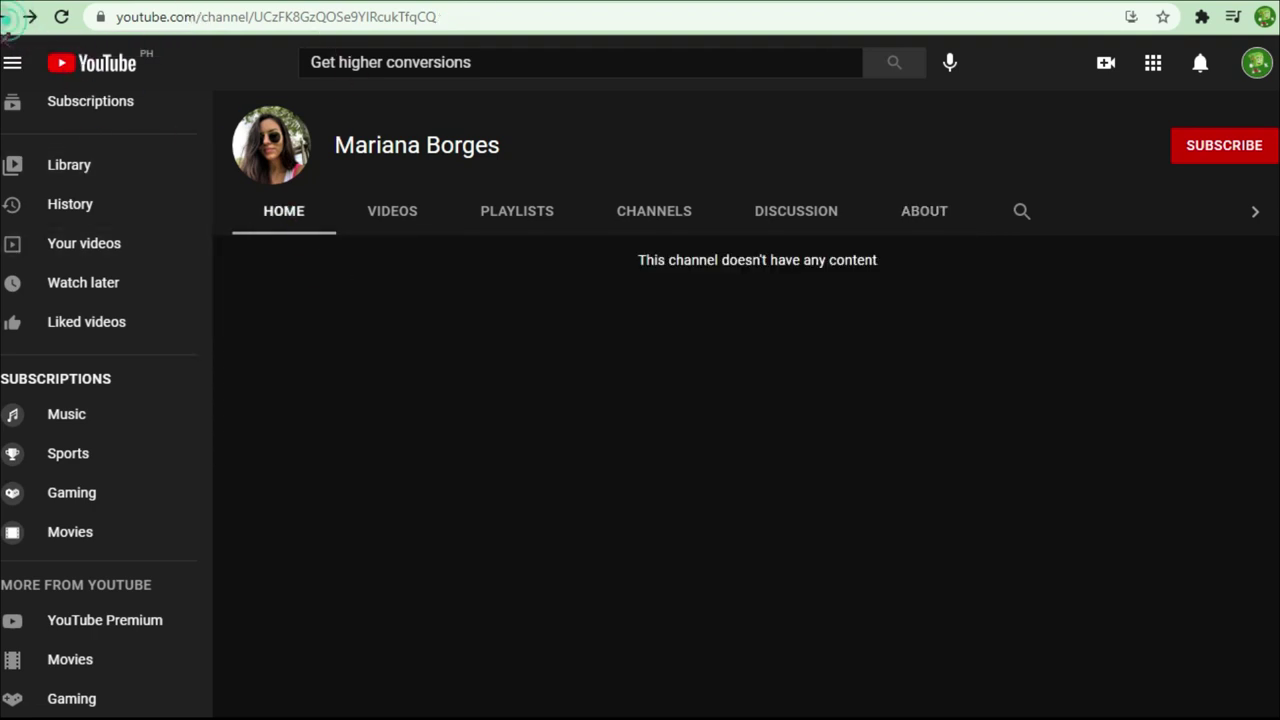
click(8, 18)
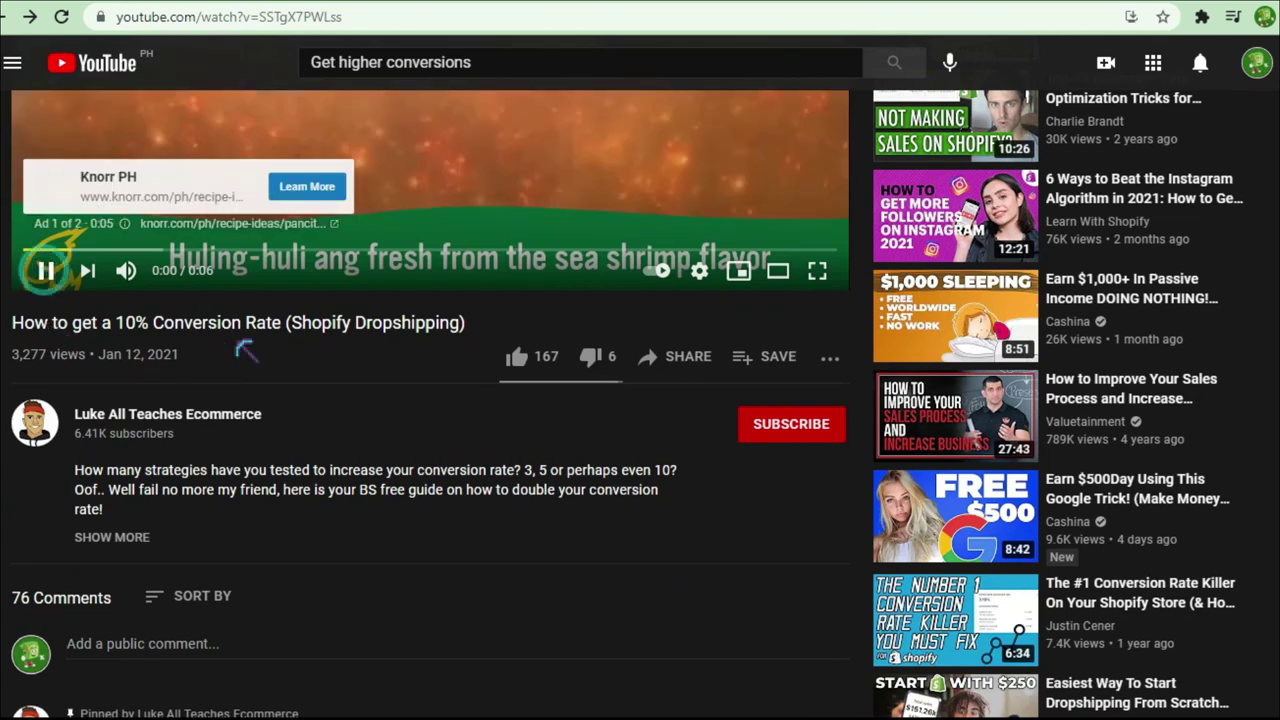
Scroll further down the Shopify video's comments, past the 'Value pack video' comment.
scroll(252, 356, down, 3)
scroll(252, 356, down, 5)
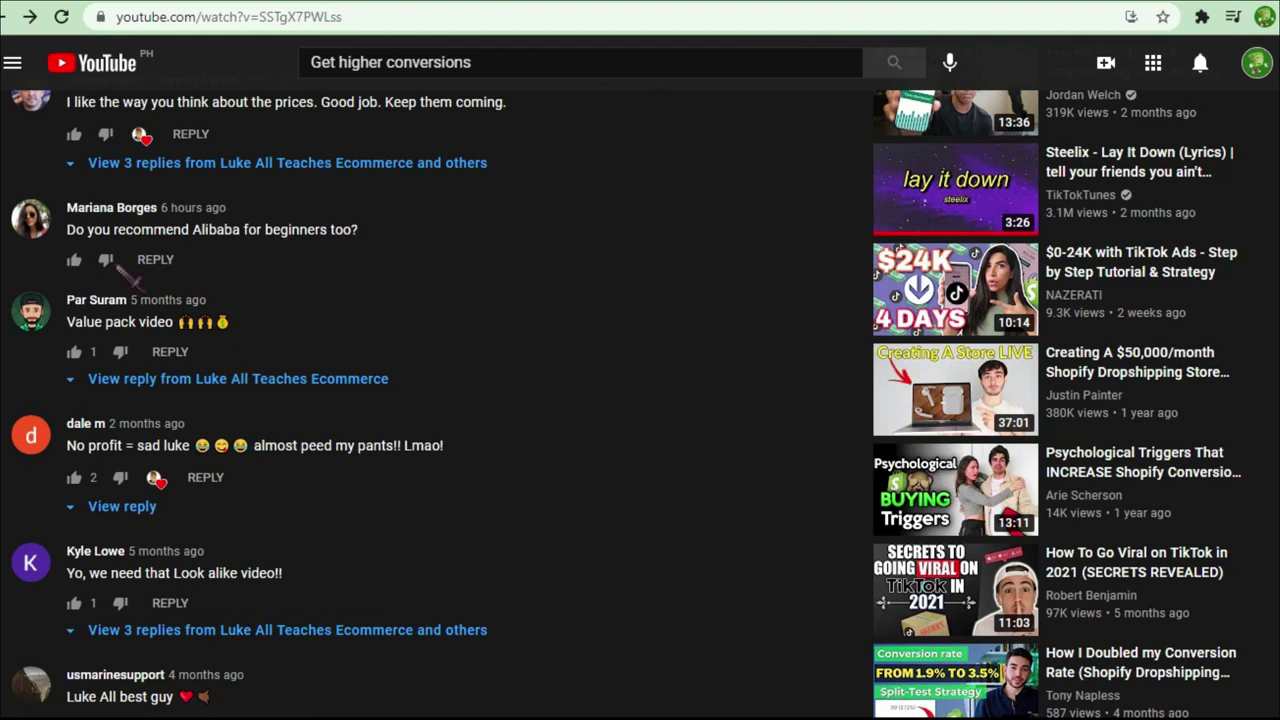
scroll(145, 320, down, 1)
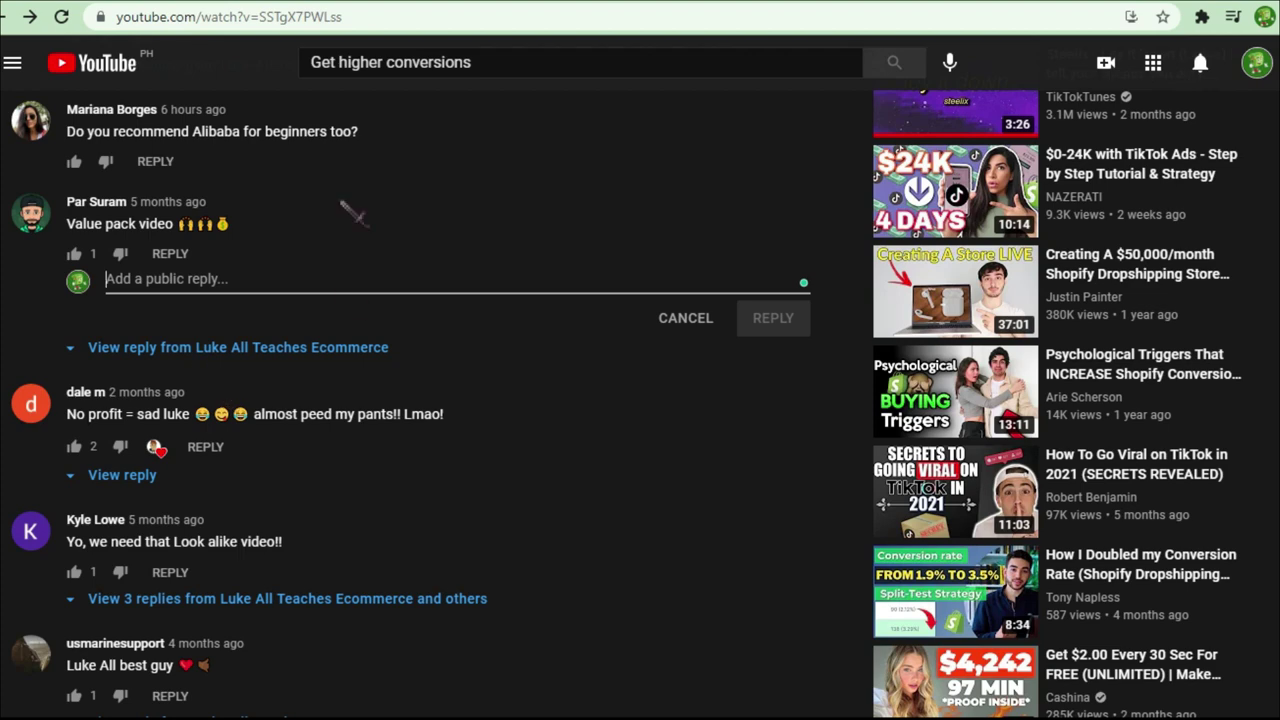
scroll(300, 280, down, 2)
scroll(240, 290, down, 3)
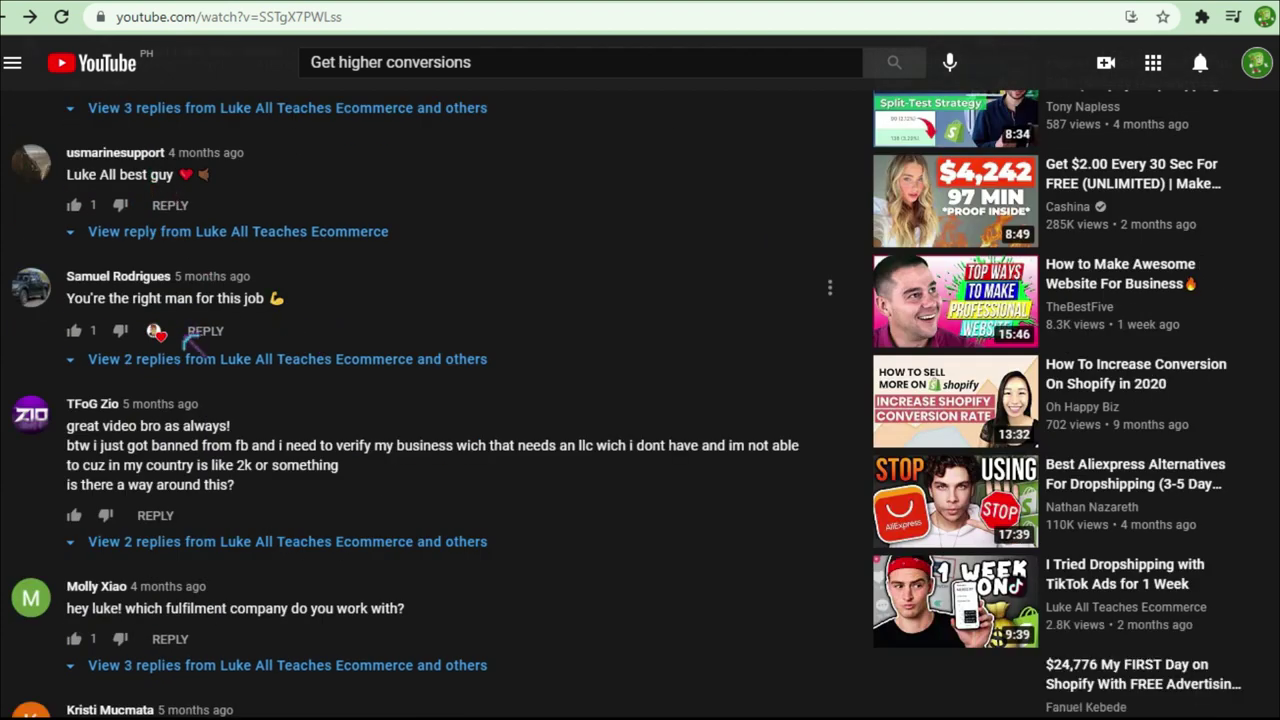
click(115, 152)
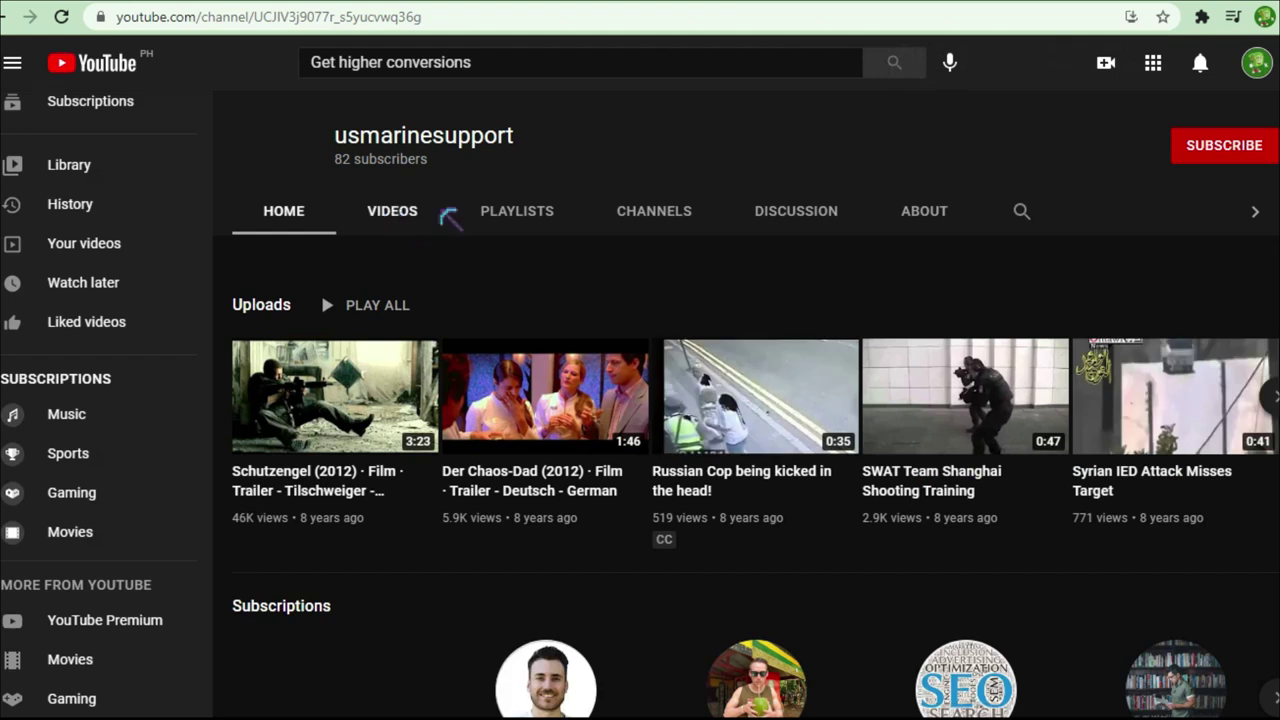
click(915, 214)
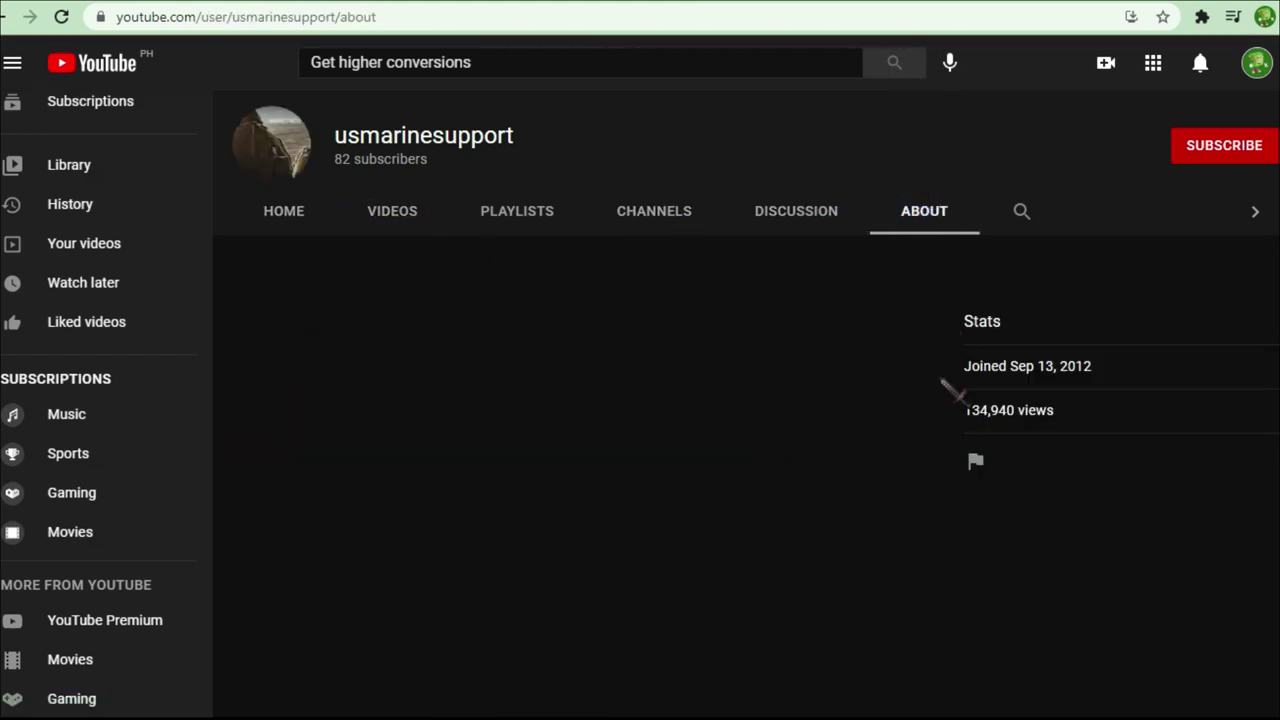
click(420, 216)
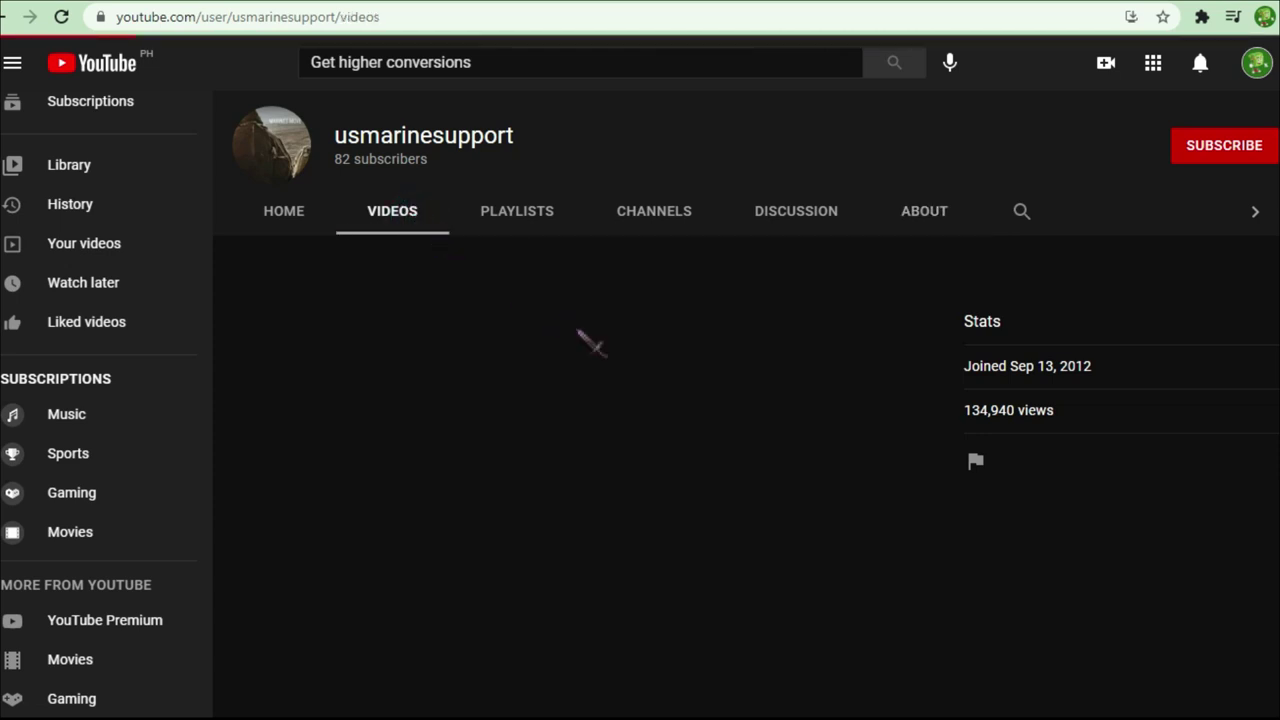
scroll(400, 340, down, 1)
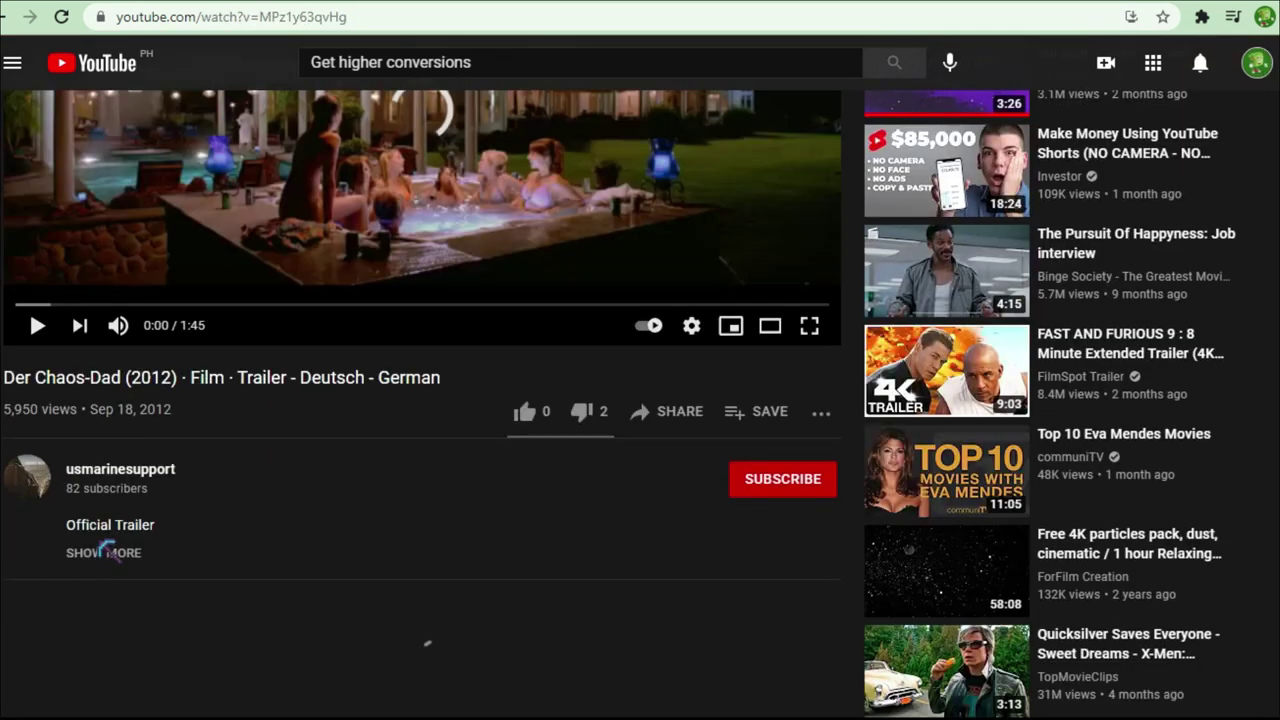
click(104, 549)
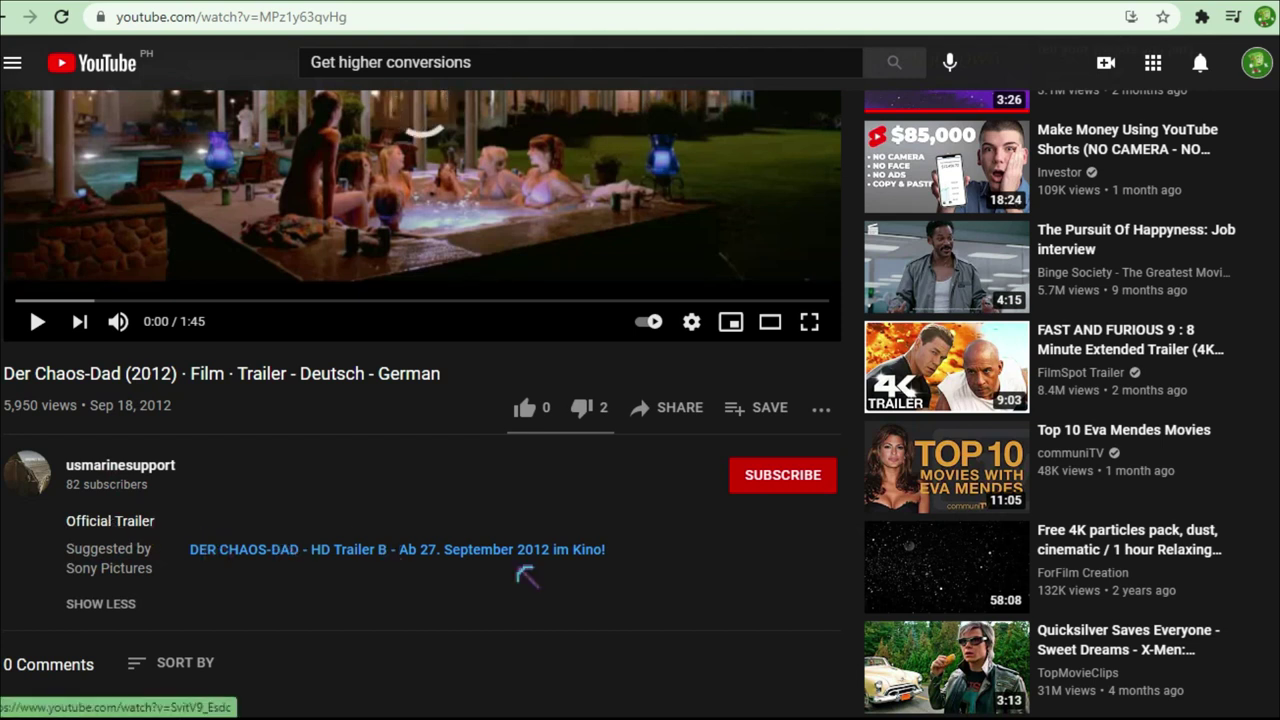
scroll(509, 594, down, 2)
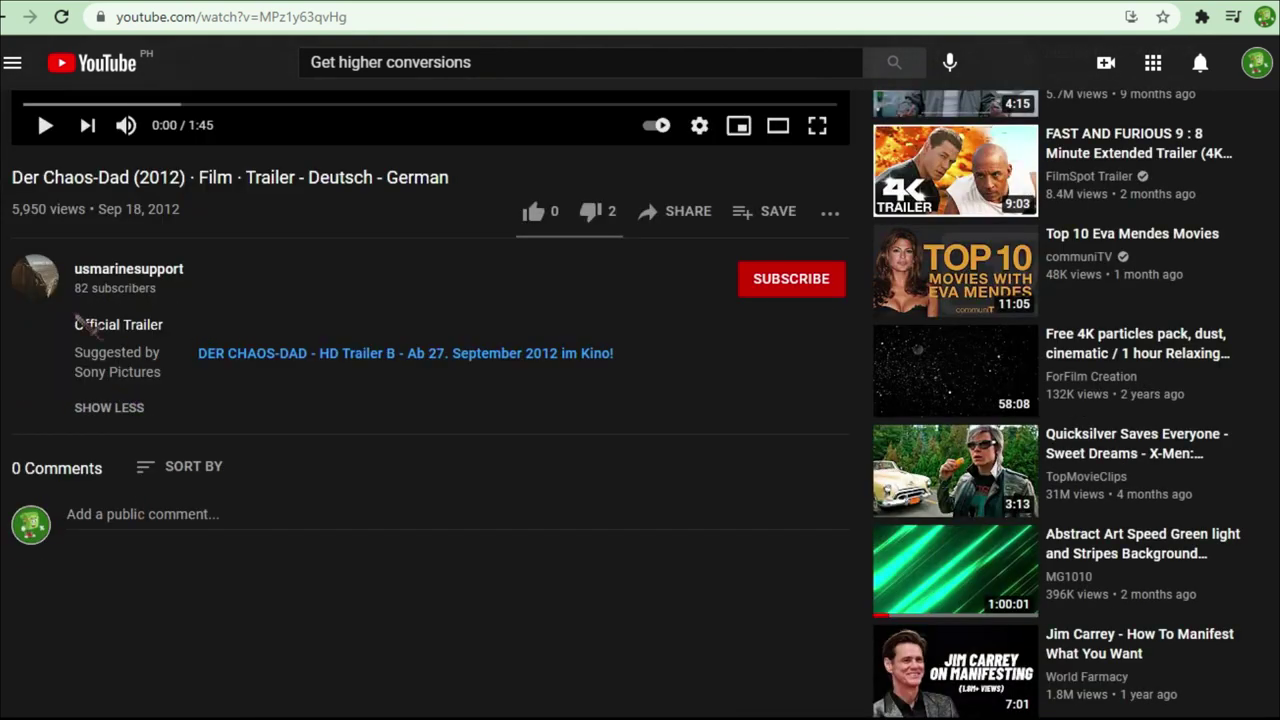
click(224, 316)
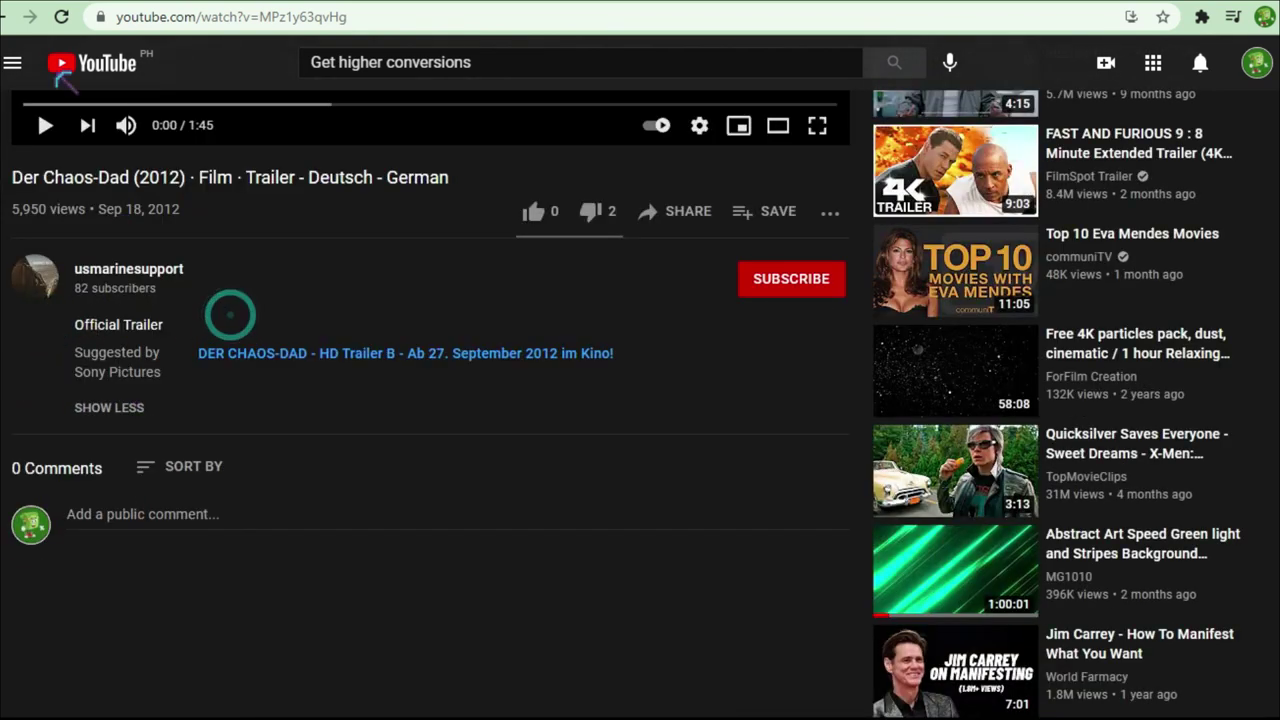
click(6, 20)
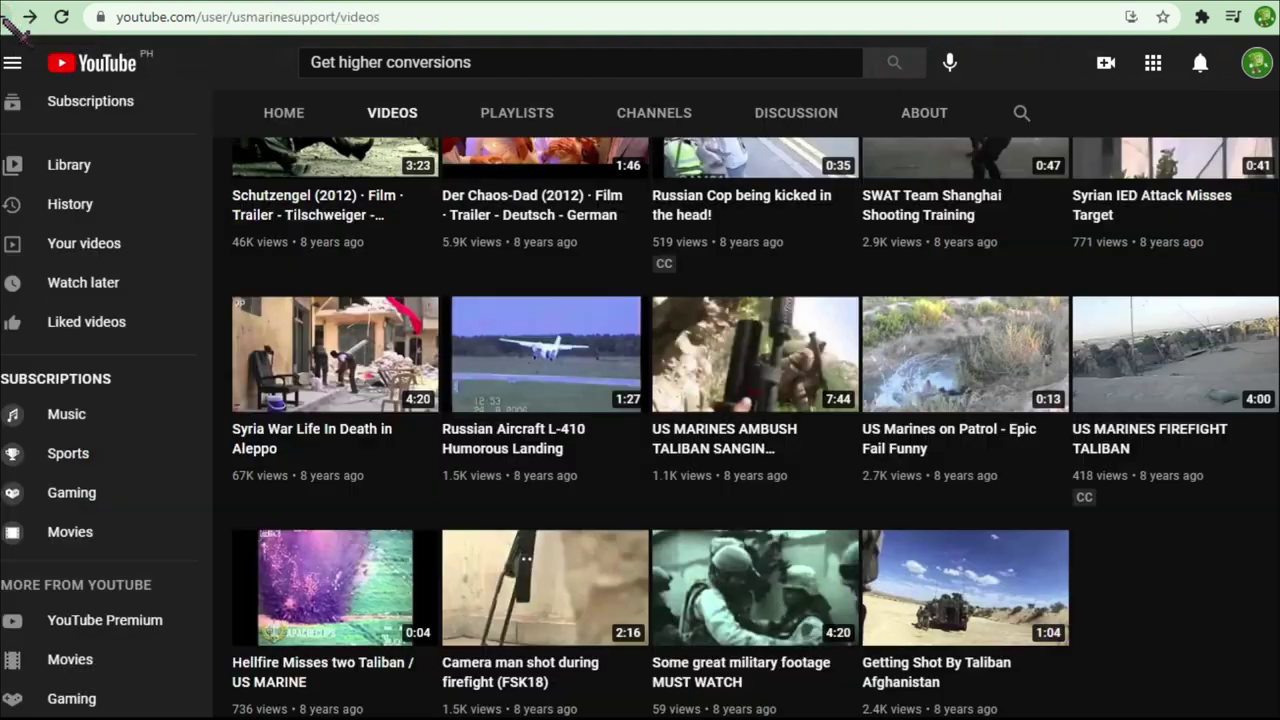
click(6, 20)
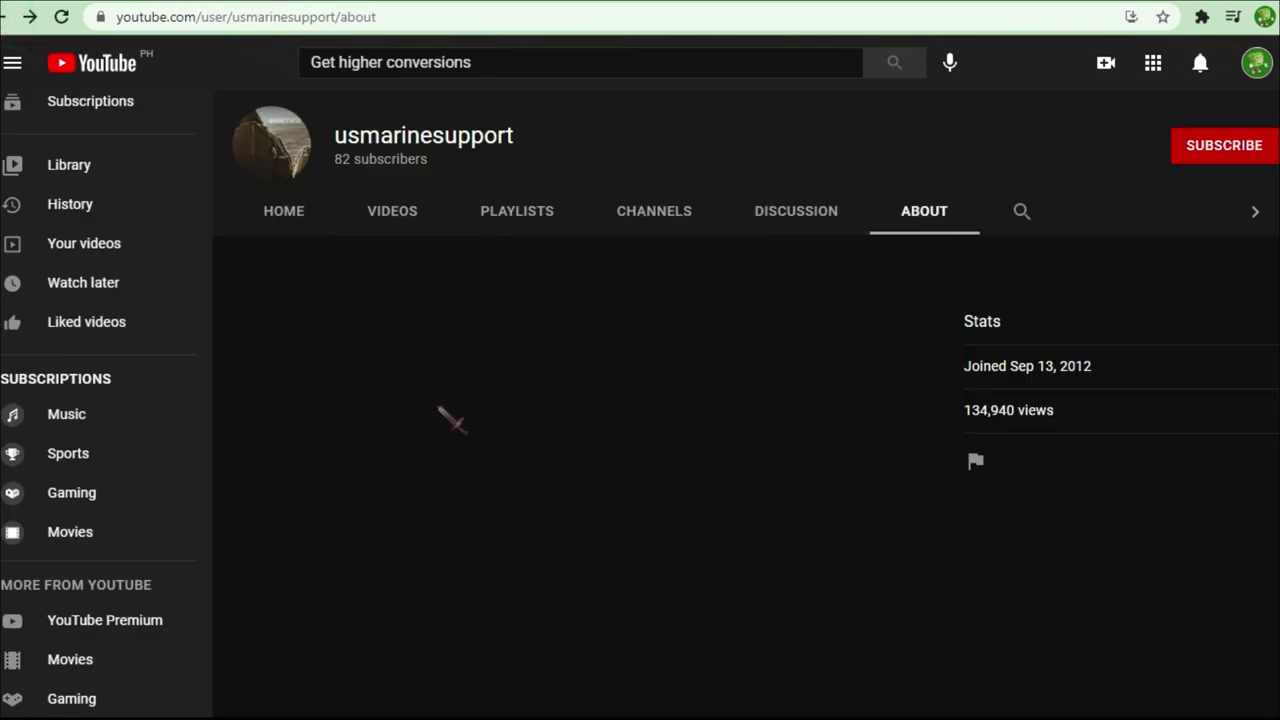
click(6, 20)
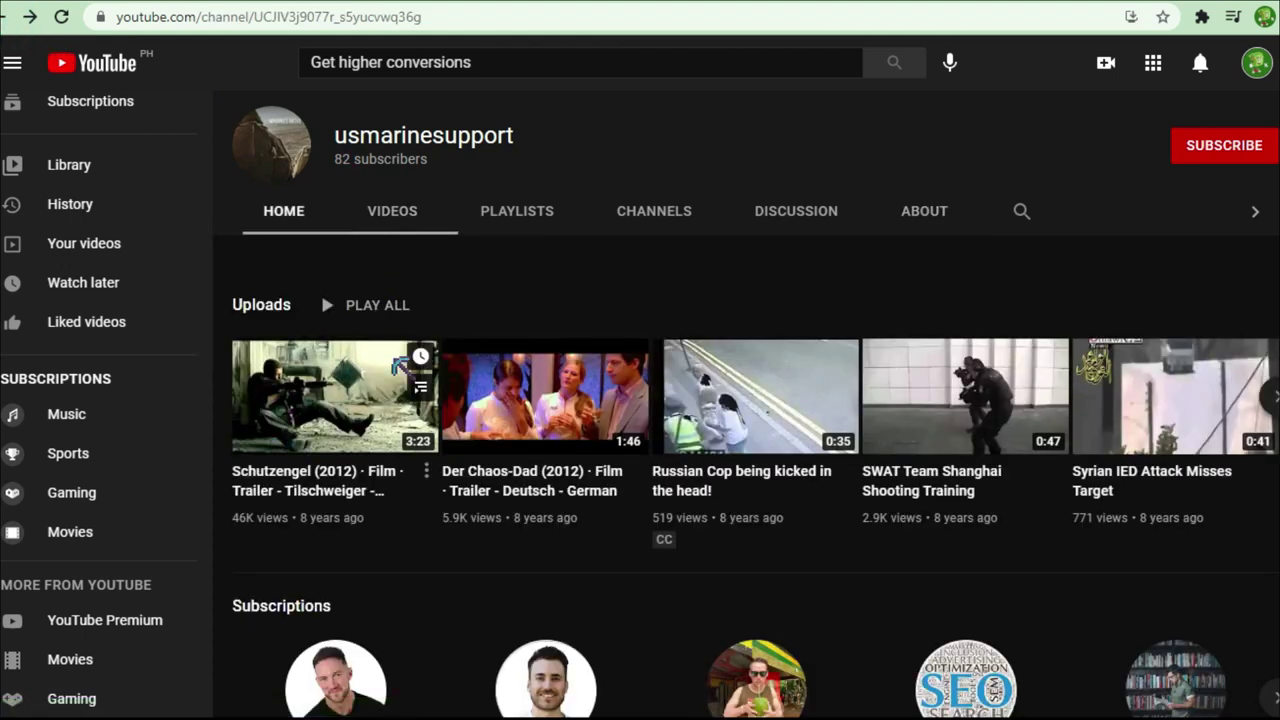
click(6, 20)
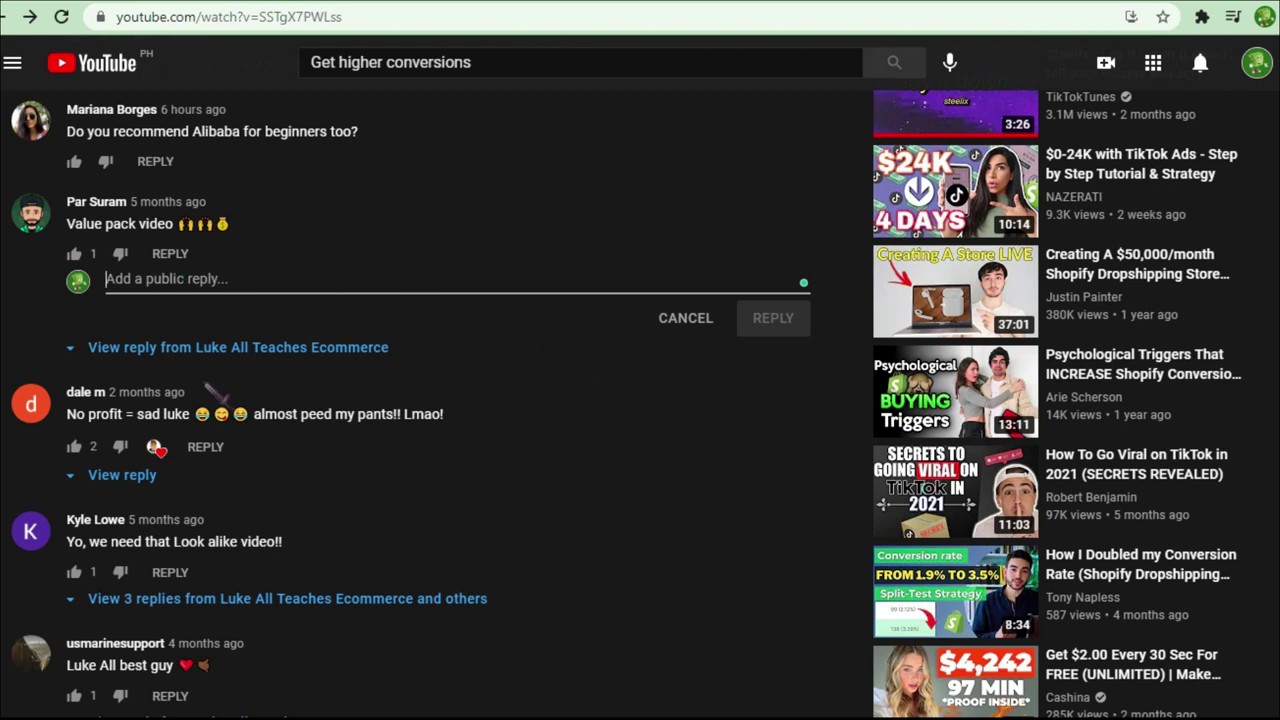
scroll(300, 310, down, 2)
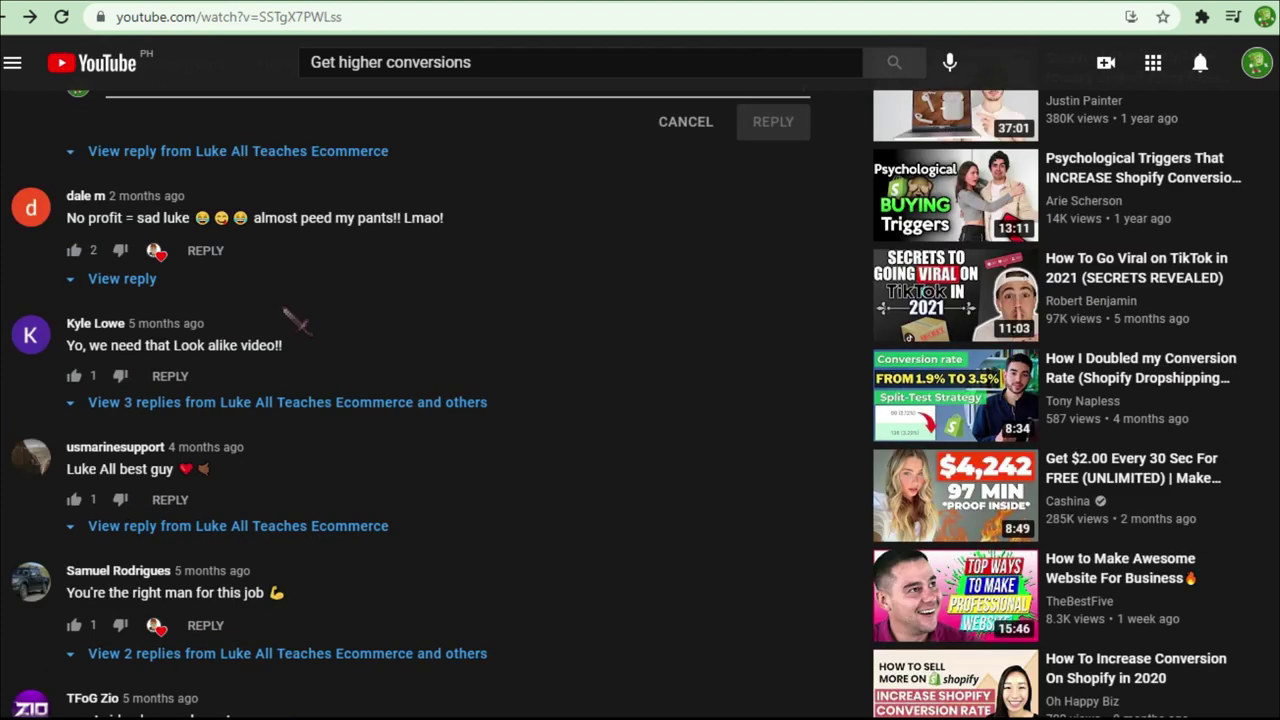
scroll(200, 262, down, 3)
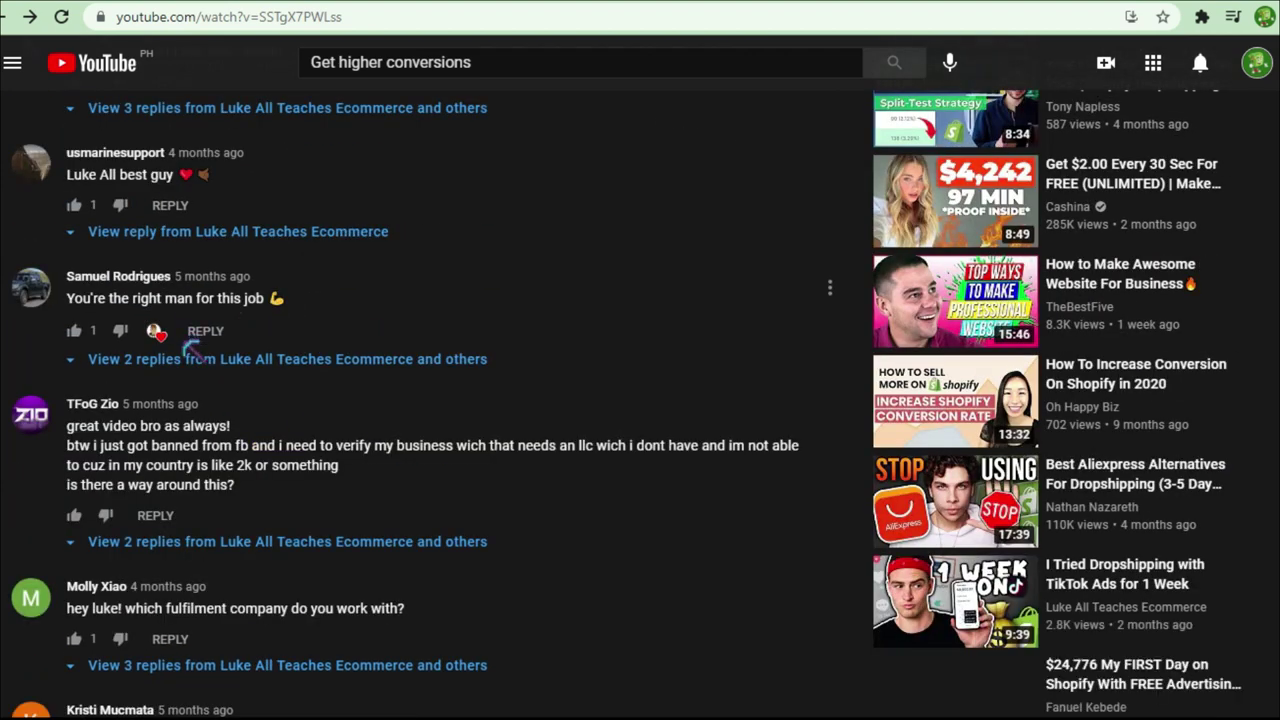